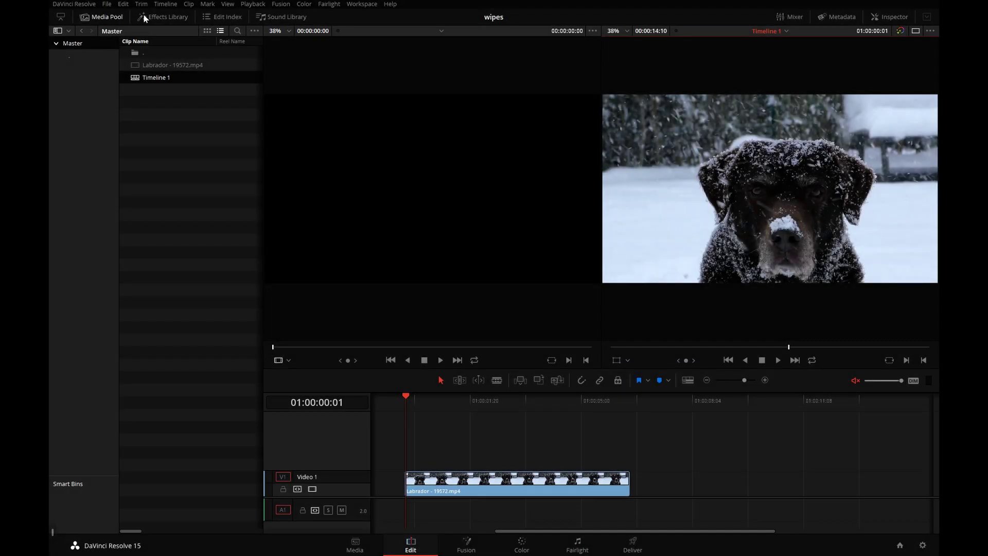
- Search the effects toolbox for "fusio"
{"action": "left_click", "coordinate": [144, 17]}
{"action": "left_click", "coordinate": [76, 81]}
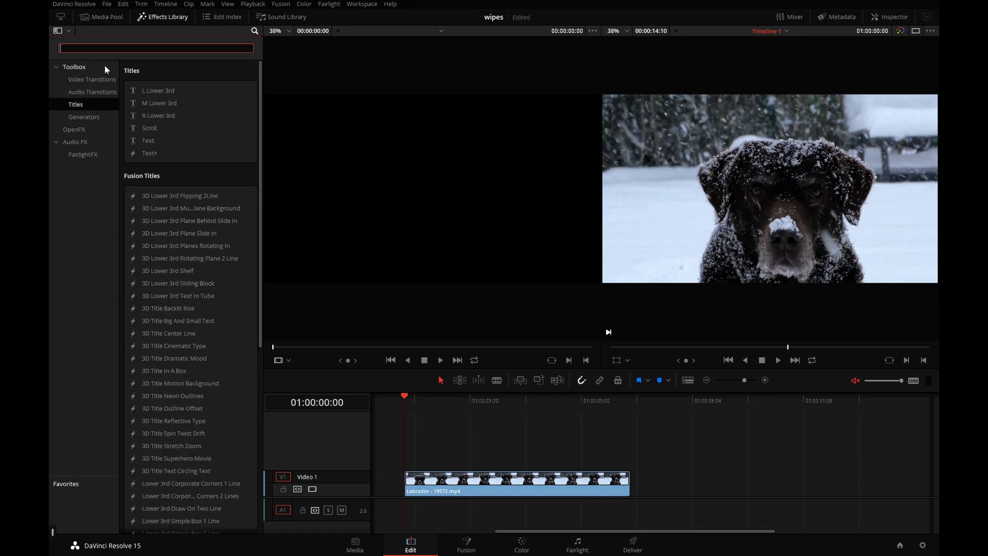
{"action": "left_click", "coordinate": [76, 68]}
{"action": "left_click", "coordinate": [81, 44]}
{"action": "type", "text": "fusio"}
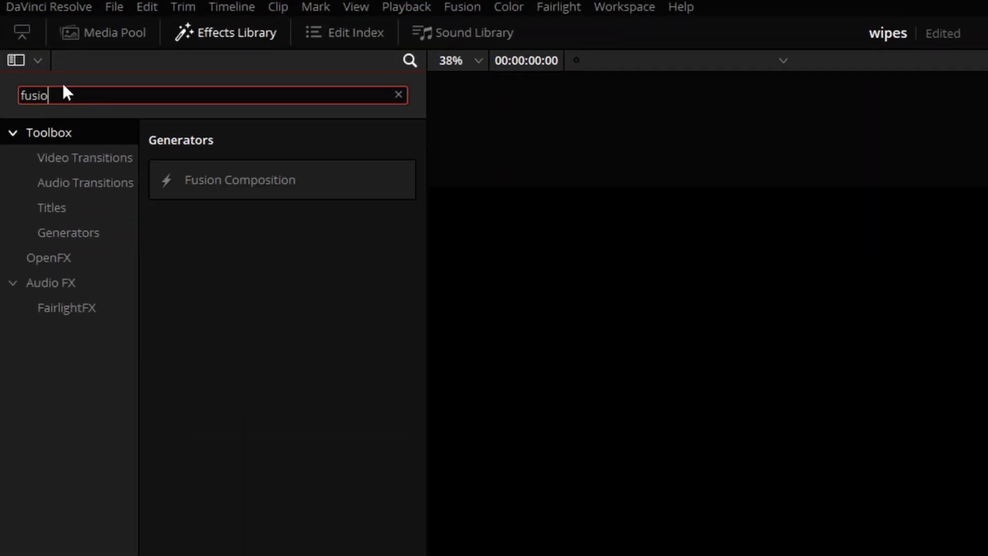
- Place a Fusion Composition on Video 1 after the Labrador clip and open it in the Fusion page
{"action": "left_click_drag", "start_coordinate": [257, 181], "coordinate": [987, 555]}
{"action": "left_click_drag", "start_coordinate": [672, 491], "coordinate": [670, 491]}
{"action": "left_click", "coordinate": [687, 400]}
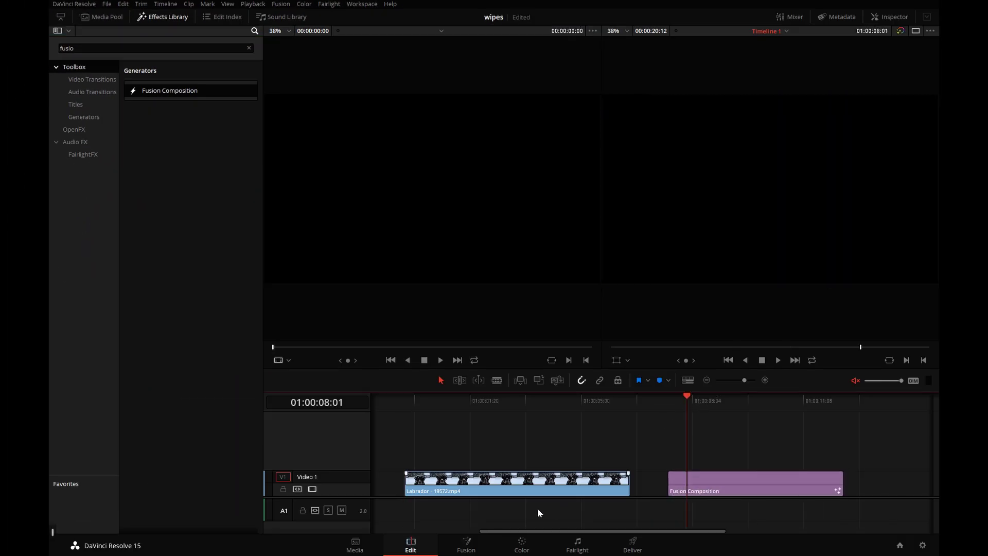
{"action": "left_click", "coordinate": [467, 544]}
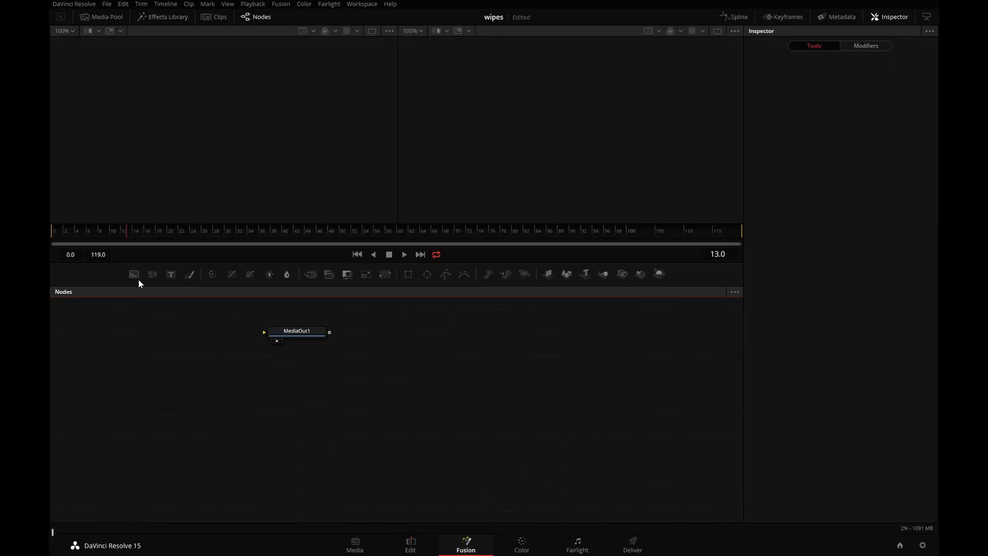
- Add a Background node followed by a Paint node and connect the chain to MediaOut1
{"action": "left_click", "coordinate": [134, 275]}
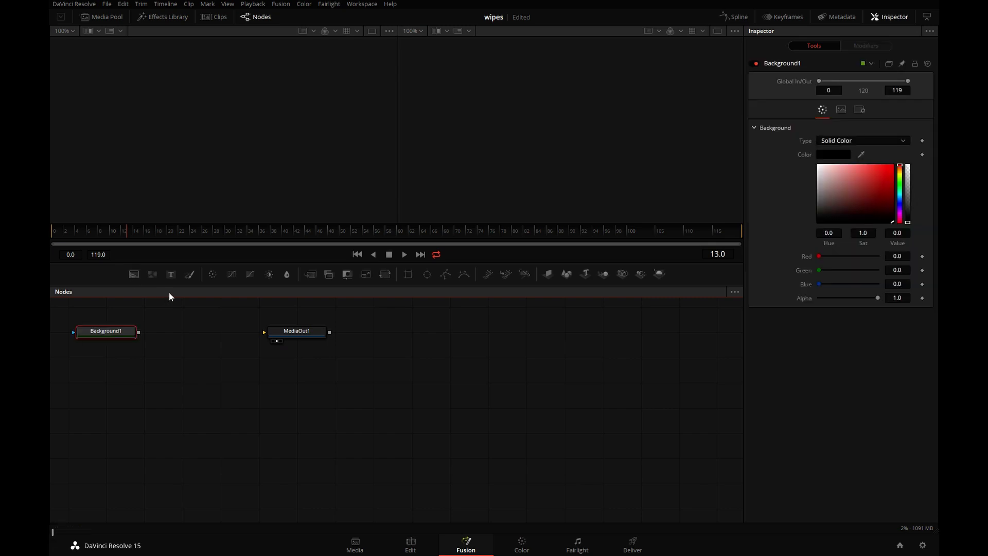
{"action": "left_click", "coordinate": [190, 275]}
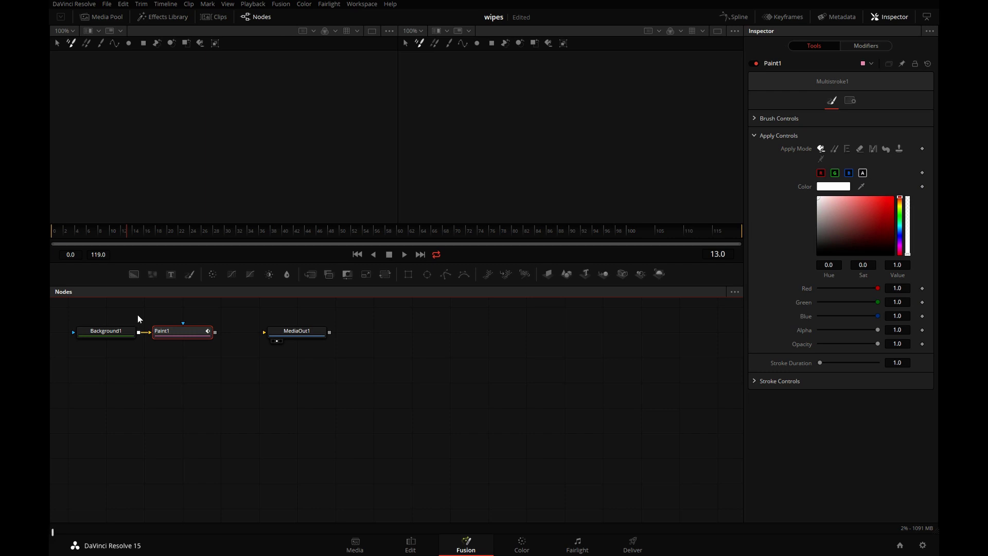
{"action": "left_click_drag", "start_coordinate": [215, 332], "coordinate": [265, 332]}
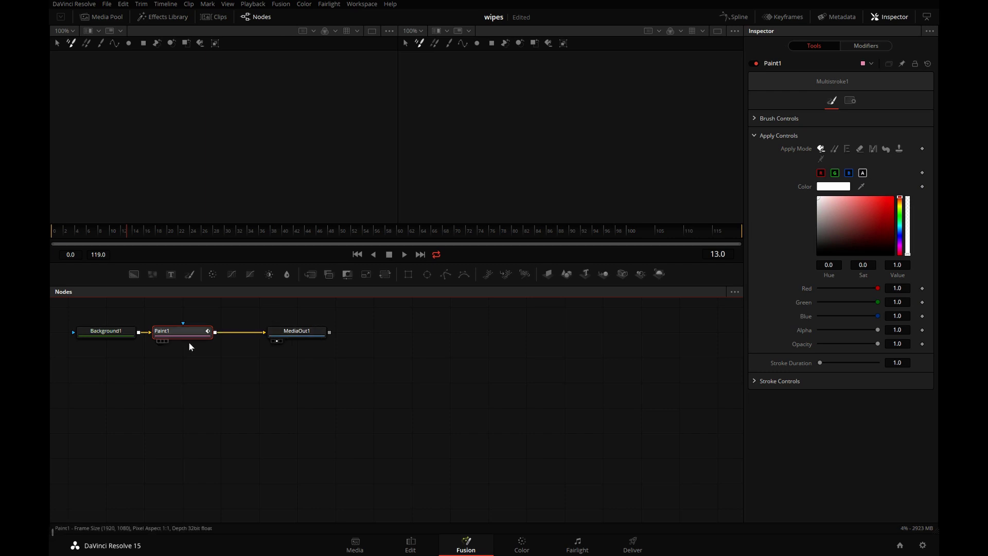
- Switch to one enlarged viewer and make the Background1 node fully transparent with an alpha of 0.0
{"action": "left_click", "coordinate": [718, 31]}
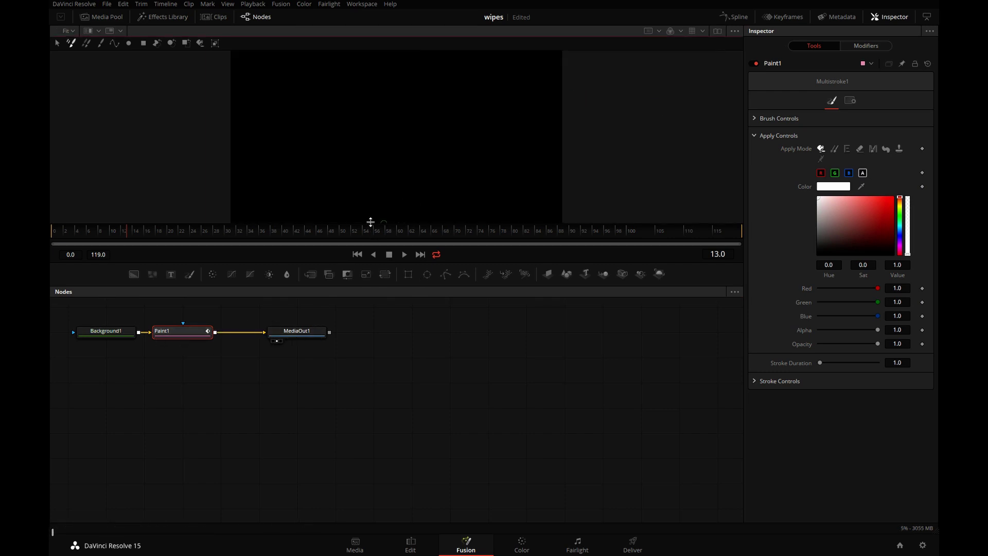
{"action": "left_click_drag", "start_coordinate": [370, 229], "coordinate": [372, 315]}
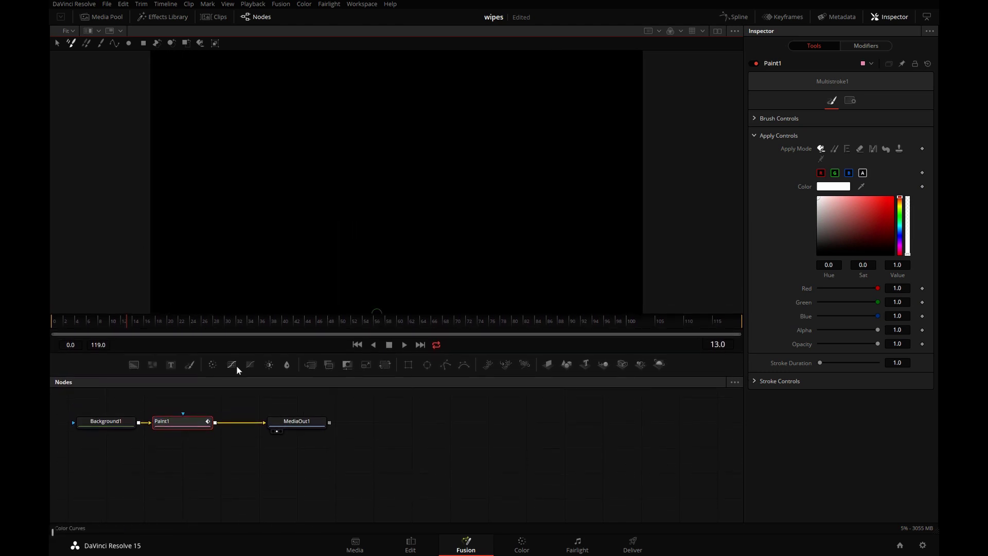
{"action": "left_click", "coordinate": [111, 427]}
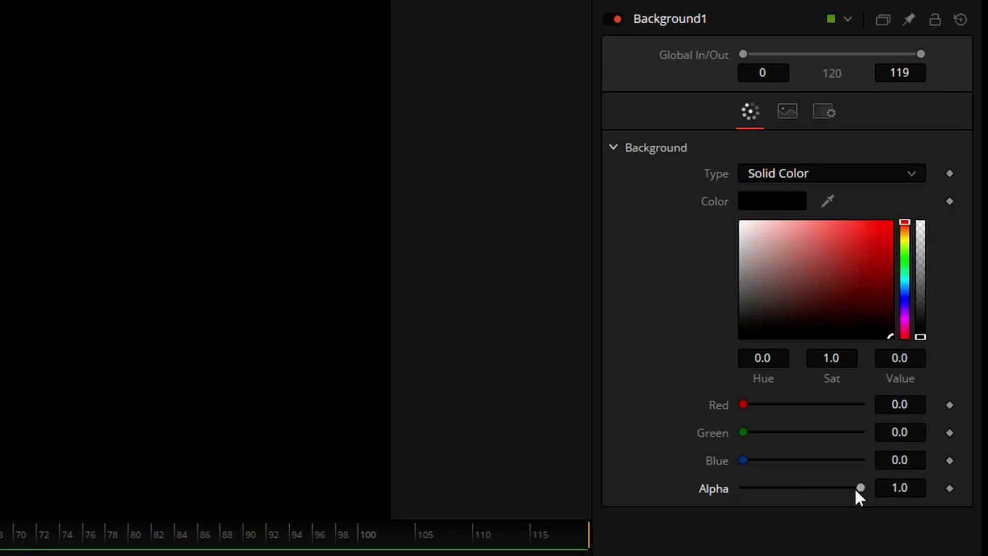
{"action": "left_click_drag", "start_coordinate": [875, 297], "coordinate": [863, 299]}
{"action": "left_click_drag", "start_coordinate": [829, 485], "coordinate": [724, 493]}
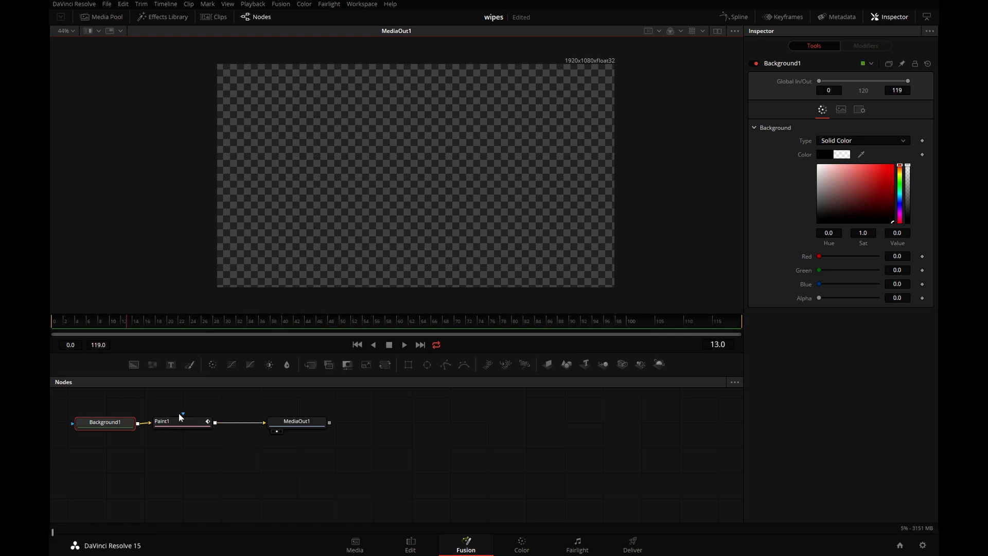
- Set up the Stroke tool of the Paint1 node with the image brush shape and the roughBrush01 brush
{"action": "left_click", "coordinate": [181, 421]}
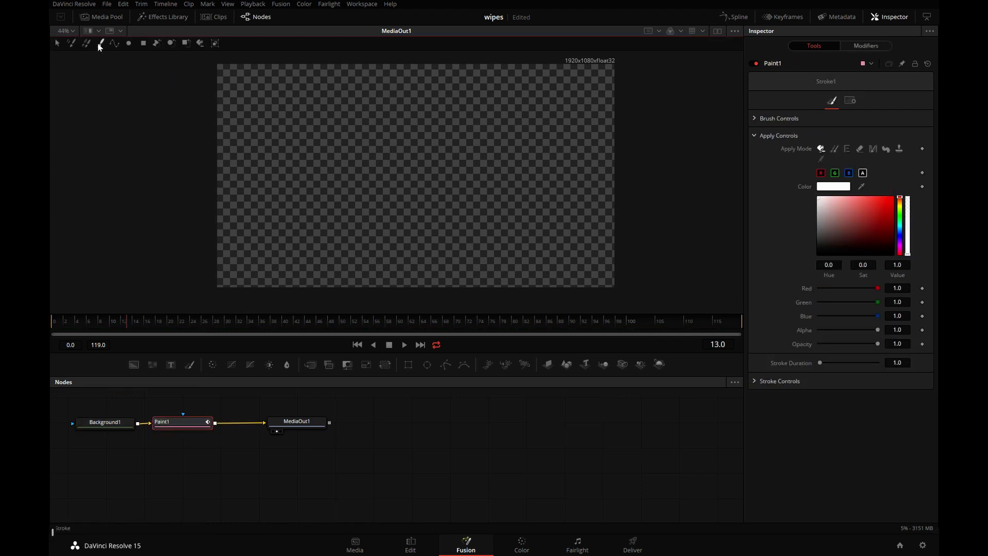
{"action": "left_click", "coordinate": [823, 118]}
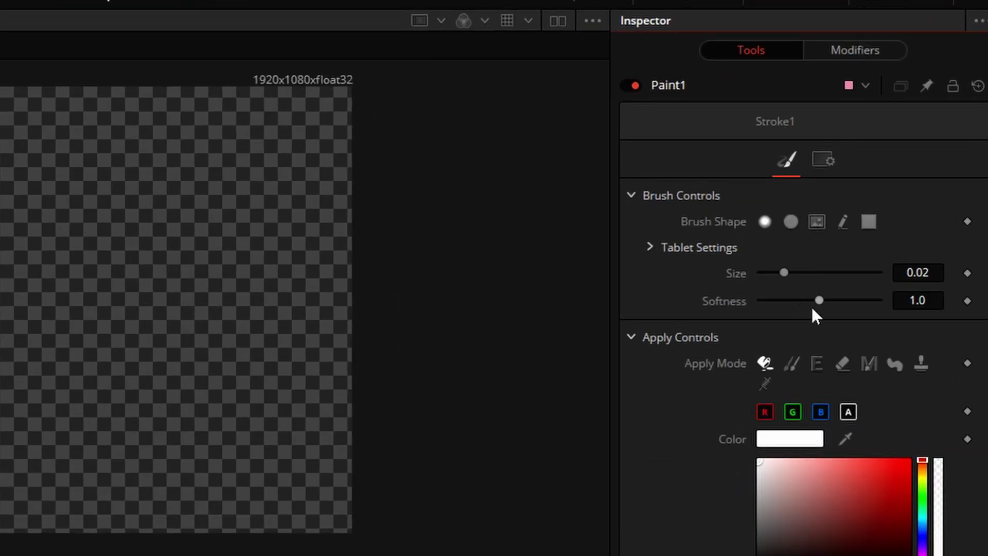
{"action": "left_click", "coordinate": [816, 221]}
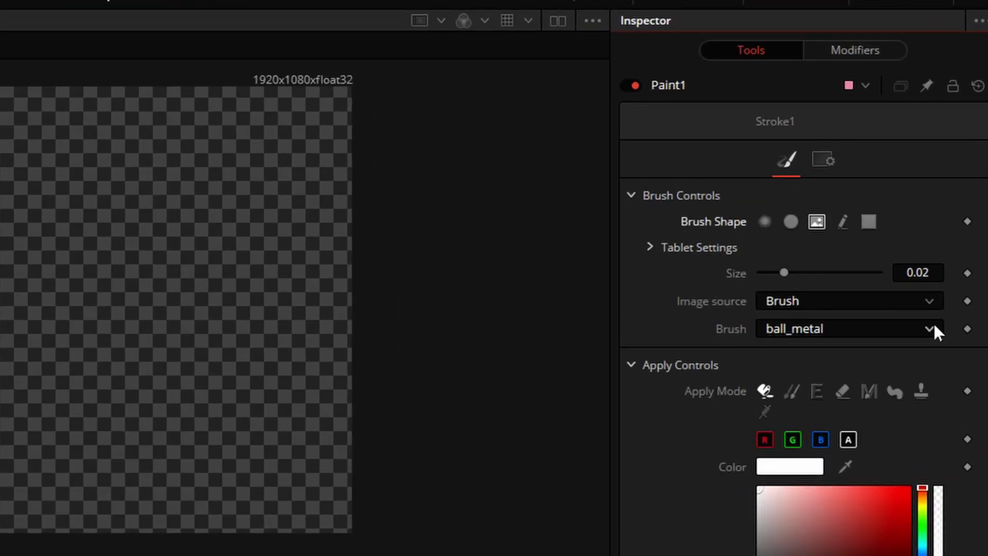
{"action": "left_click", "coordinate": [931, 329]}
{"action": "scroll", "coordinate": [939, 363], "scroll_direction": "down", "scroll_amount": 1}
{"action": "mouse_move", "coordinate": [939, 362]}
{"action": "left_mouse_down"}
{"action": "mouse_move", "coordinate": [947, 495]}
{"action": "mouse_move", "coordinate": [940, 483]}
{"action": "left_mouse_up"}
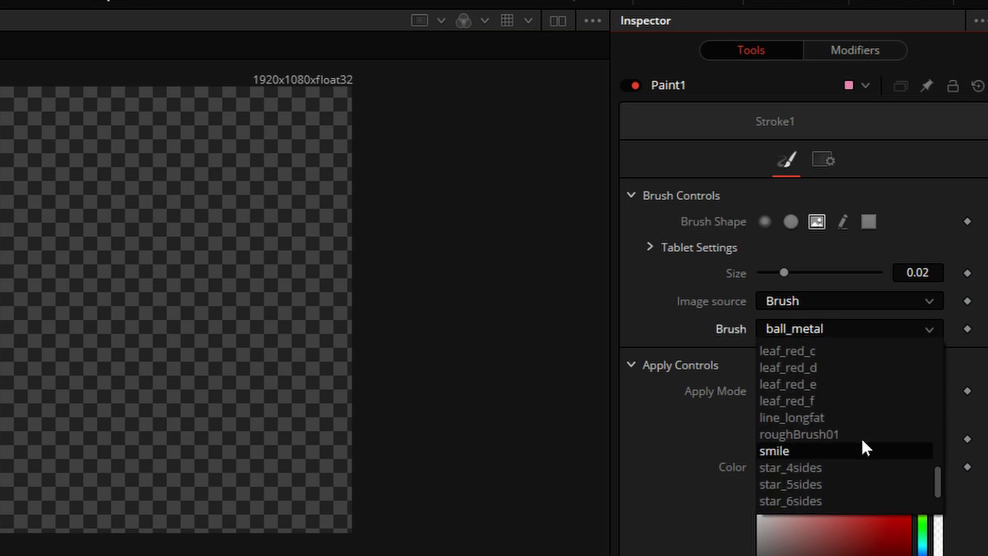
{"action": "left_click", "coordinate": [835, 435]}
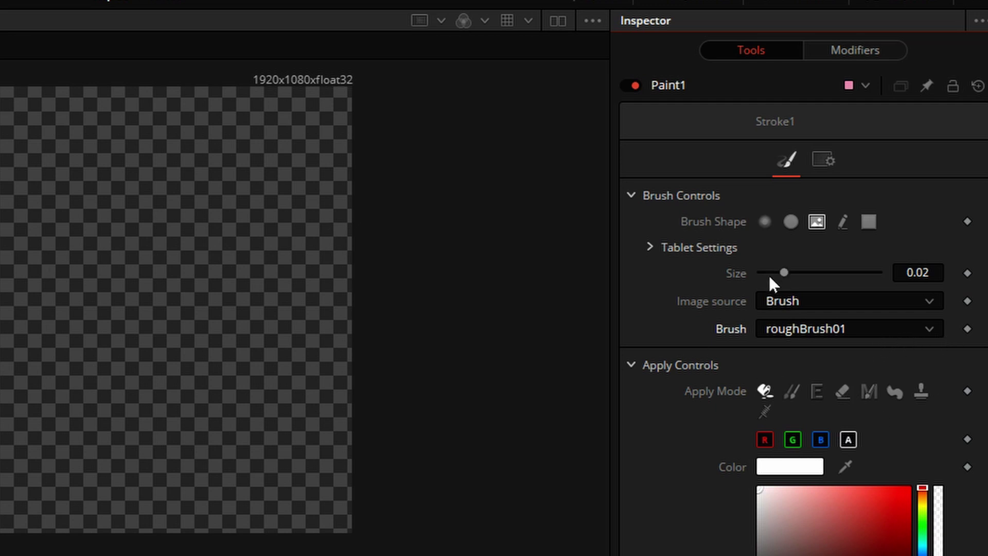
- Set the brush size to about 0.365
{"action": "left_click_drag", "start_coordinate": [784, 273], "coordinate": [925, 271]}
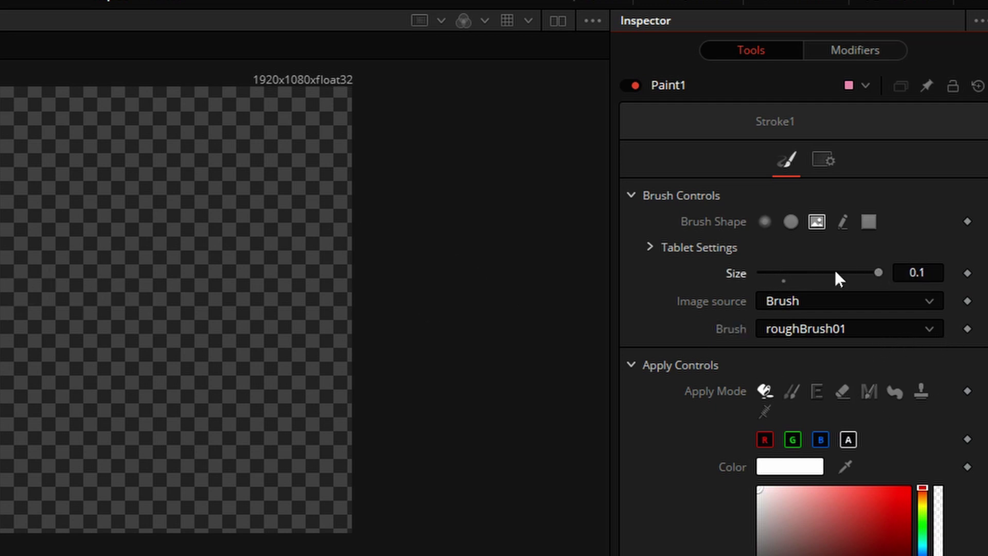
{"action": "double_click", "coordinate": [928, 275]}
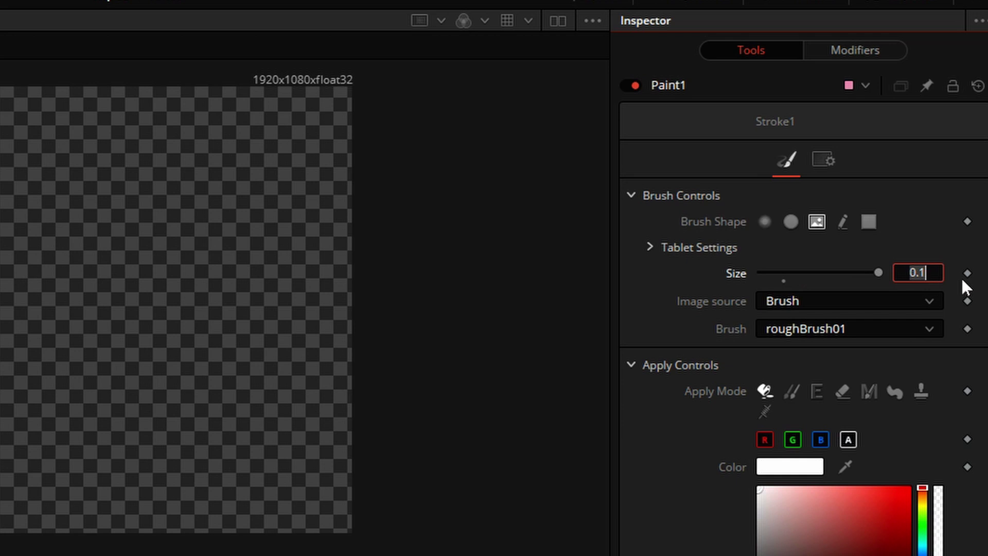
{"action": "type", "text": "1"}
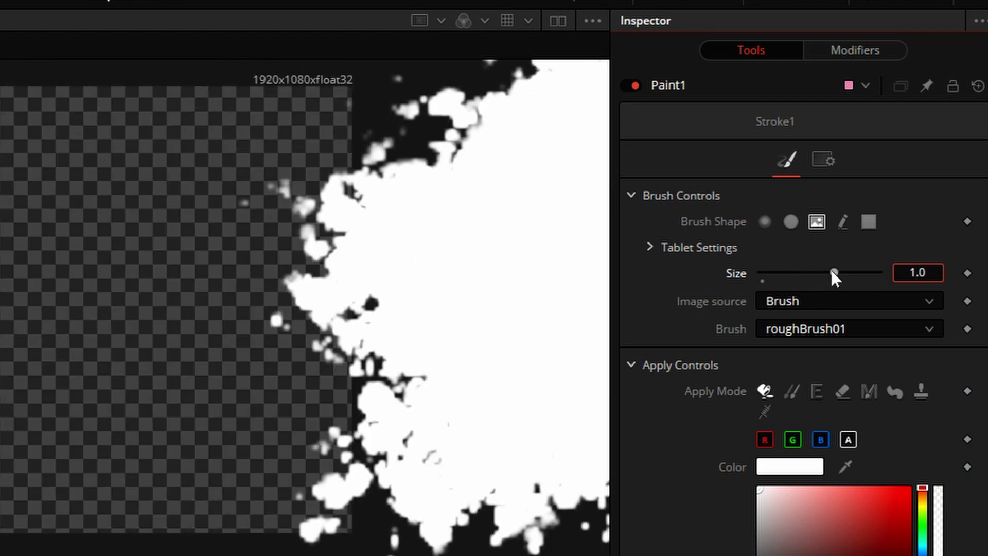
{"action": "left_click_drag", "start_coordinate": [833, 272], "coordinate": [787, 273]}
- Restrict painting to the alpha channel and paint one continuous zigzag stroke that covers the whole frame from top to bottom
{"action": "left_click_drag", "start_coordinate": [132, 306], "coordinate": [41, 319]}
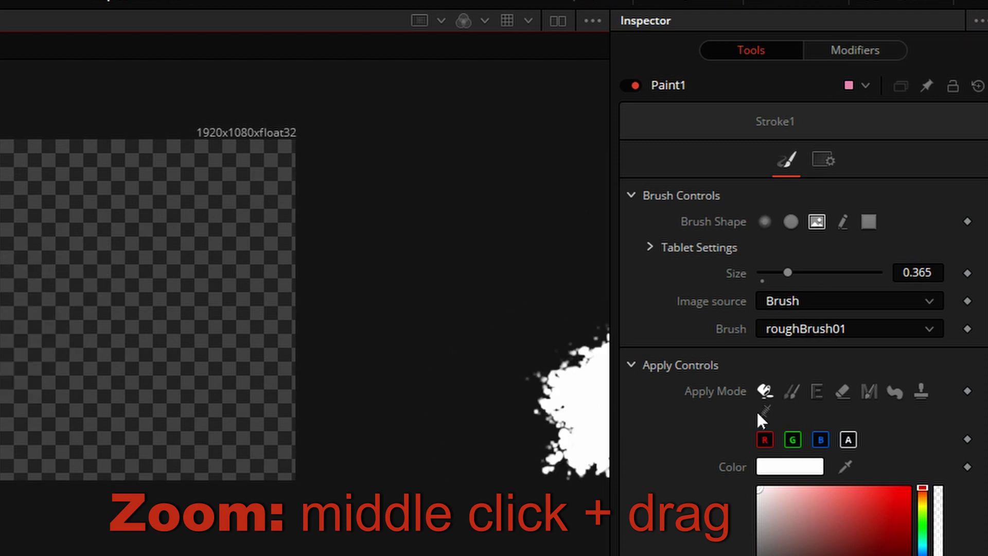
{"action": "left_click", "coordinate": [765, 439]}
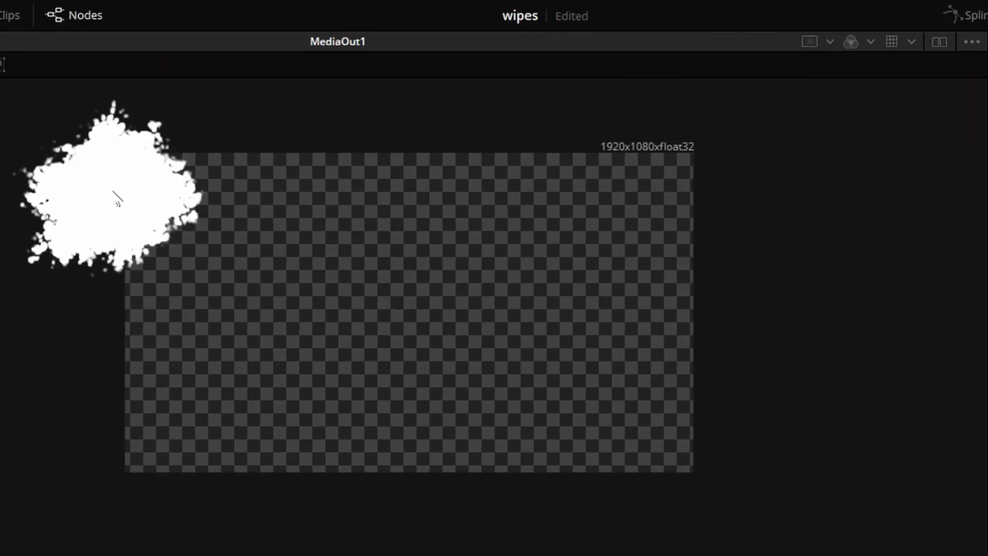
{"action": "mouse_move", "coordinate": [1, 178]}
{"action": "left_mouse_down"}
{"action": "mouse_move", "coordinate": [547, 168]}
{"action": "mouse_move", "coordinate": [232, 299]}
{"action": "mouse_move", "coordinate": [2, 418]}
{"action": "mouse_move", "coordinate": [818, 437]}
{"action": "left_mouse_up"}
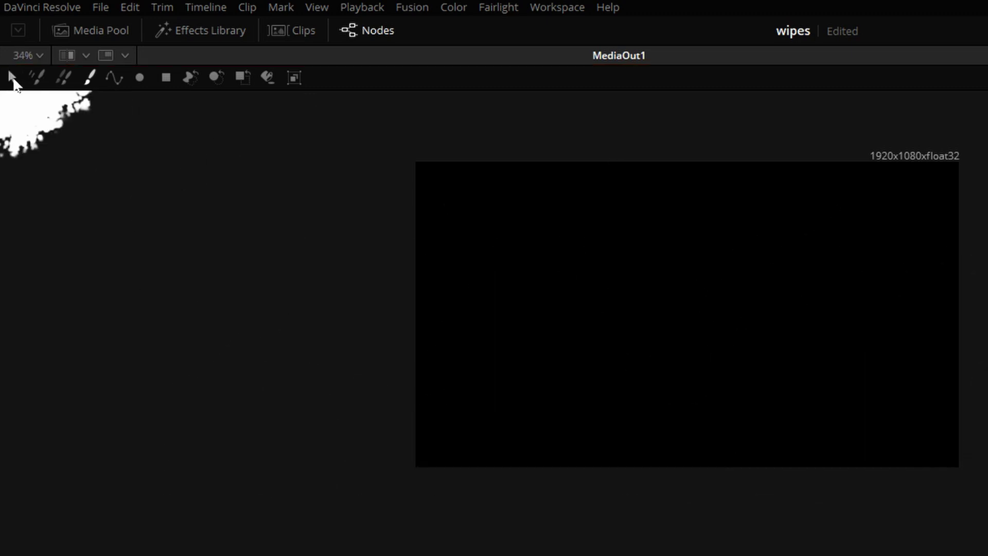
- Select the painted stroke and keyframe its Write On at frame 0 with the End value at 0.0
{"action": "left_click", "coordinate": [12, 77]}
{"action": "mouse_move", "coordinate": [335, 130]}
{"action": "left_mouse_down"}
{"action": "mouse_move", "coordinate": [573, 228]}
{"action": "mouse_move", "coordinate": [987, 430]}
{"action": "mouse_move", "coordinate": [434, 331]}
{"action": "mouse_move", "coordinate": [973, 504]}
{"action": "left_mouse_up"}
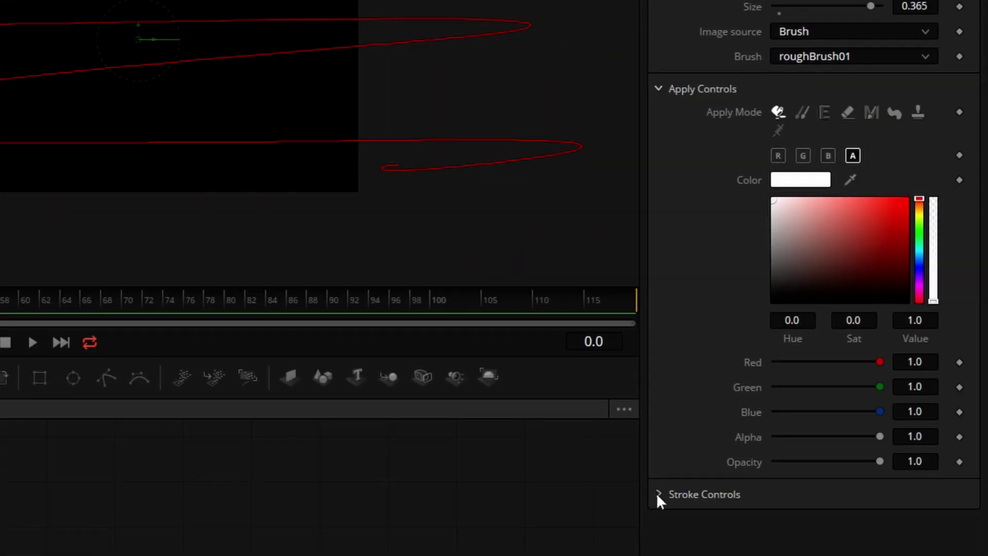
{"action": "left_click", "coordinate": [664, 496]}
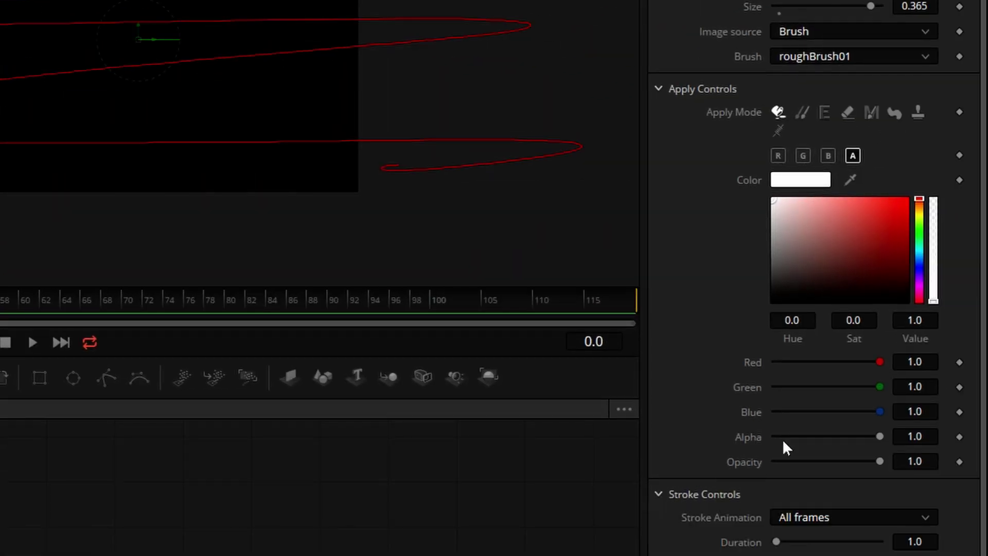
{"action": "left_click", "coordinate": [662, 88]}
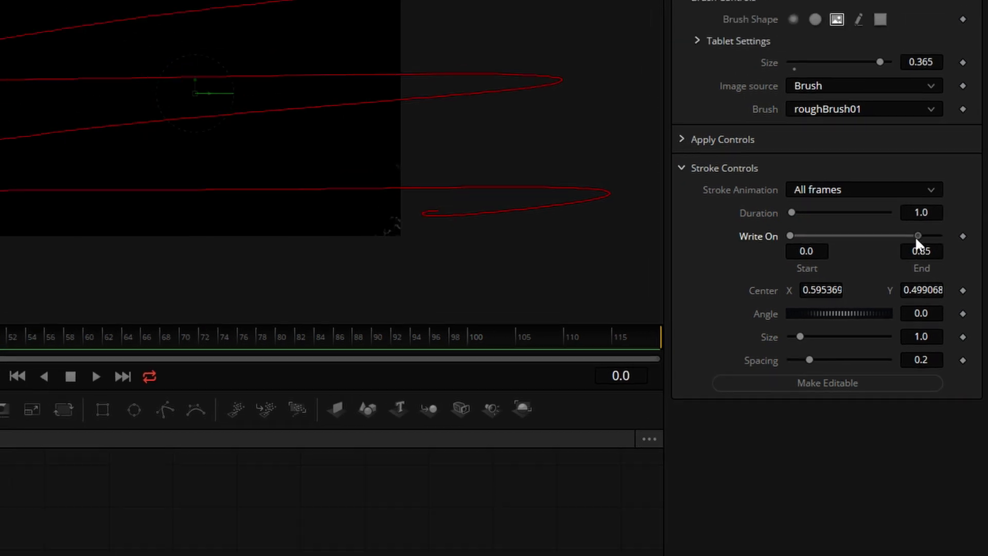
{"action": "left_click_drag", "start_coordinate": [933, 192], "coordinate": [864, 203]}
{"action": "left_click_drag", "start_coordinate": [888, 306], "coordinate": [814, 306]}
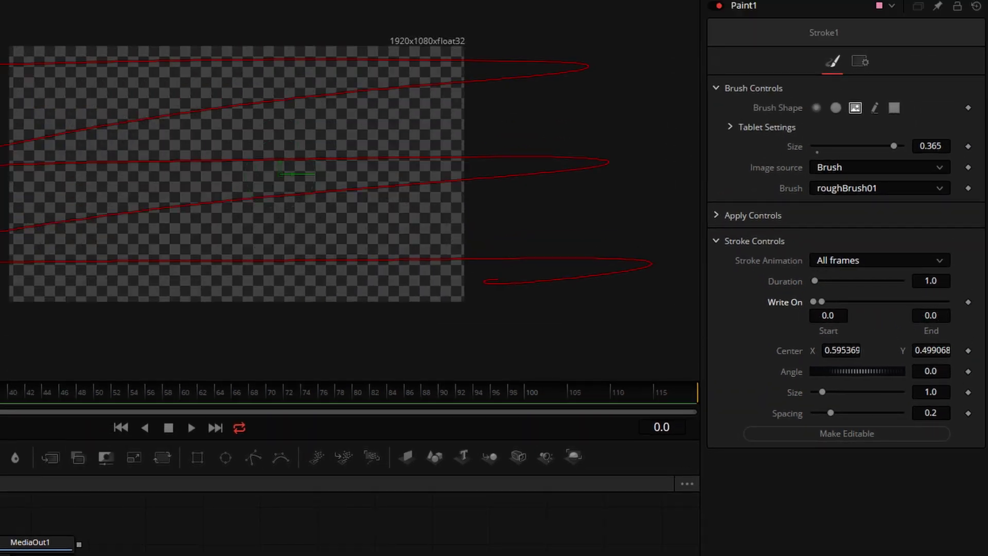
{"action": "left_click", "coordinate": [967, 302]}
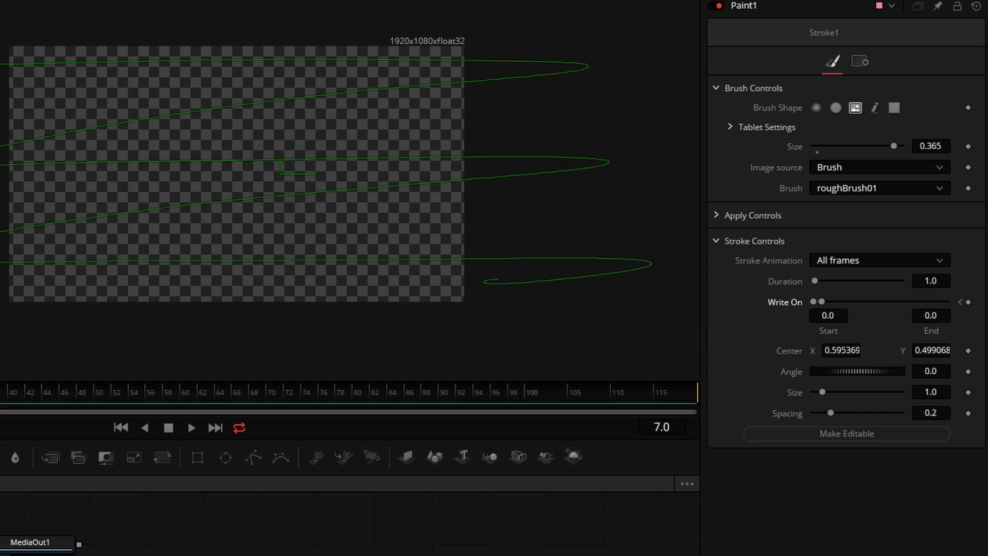
- Set the stroke's Write On End to 1.0 at frame 10 and preview the animation from the start
{"action": "key", "text": "Right"}
{"action": "left_click_drag", "start_coordinate": [824, 301], "coordinate": [947, 302]}
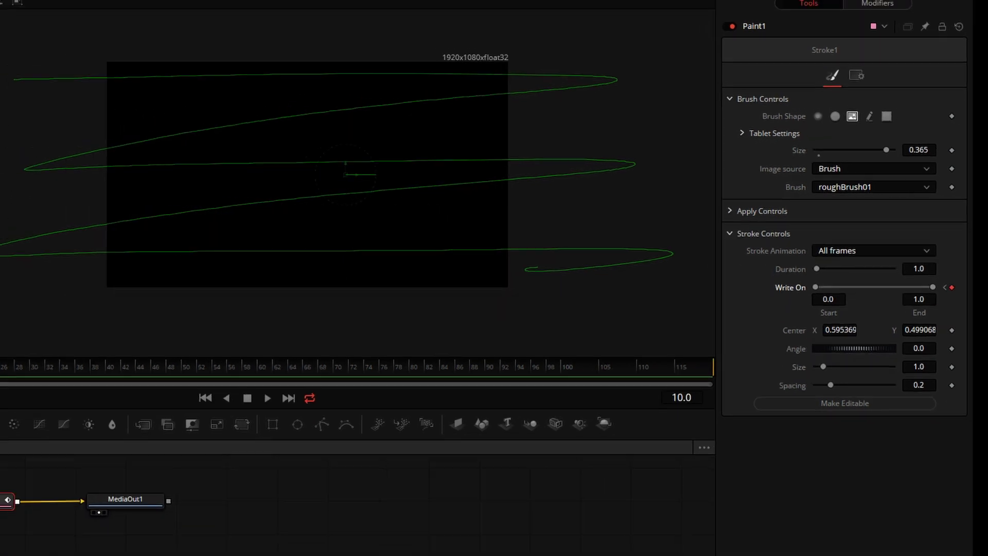
{"action": "left_click_drag", "start_coordinate": [109, 324], "coordinate": [54, 328]}
{"action": "key", "text": "space"}
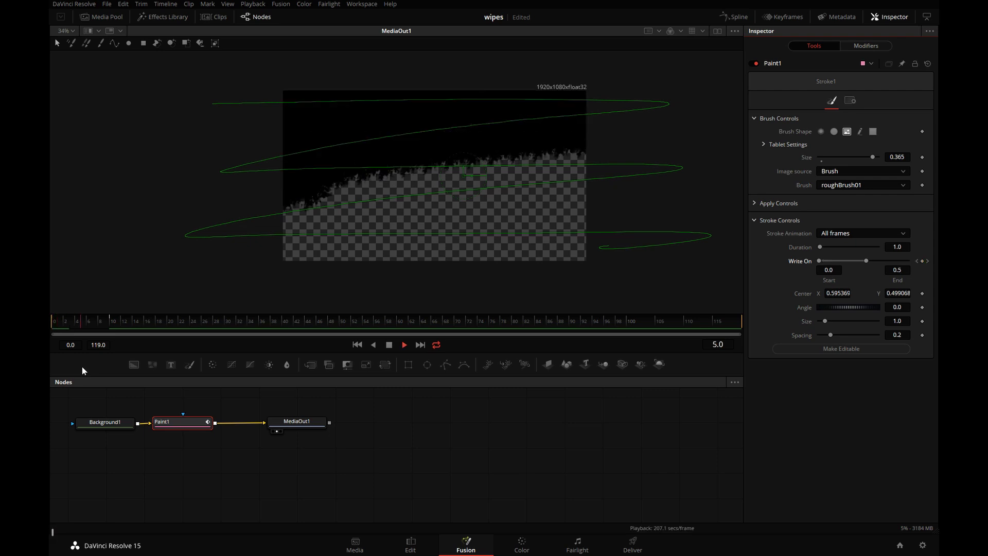
{"action": "mouse_move", "coordinate": [71, 325]}
{"action": "left_mouse_down"}
{"action": "mouse_move", "coordinate": [63, 328]}
{"action": "mouse_move", "coordinate": [99, 324]}
{"action": "mouse_move", "coordinate": [52, 330]}
{"action": "left_mouse_up"}
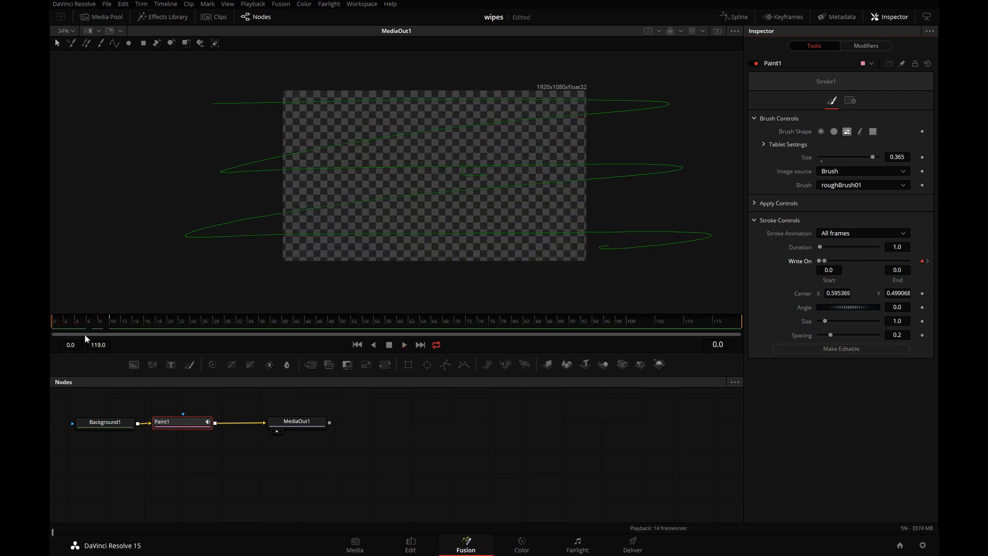
- Insert a Blur node between Paint1 and MediaOut1
{"action": "left_click", "coordinate": [207, 423]}
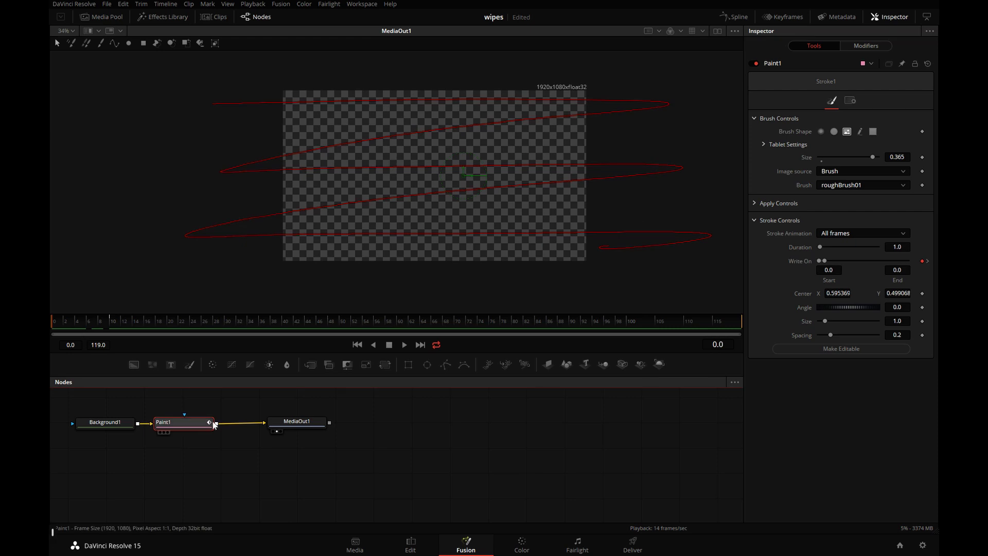
{"action": "left_click", "coordinate": [287, 365]}
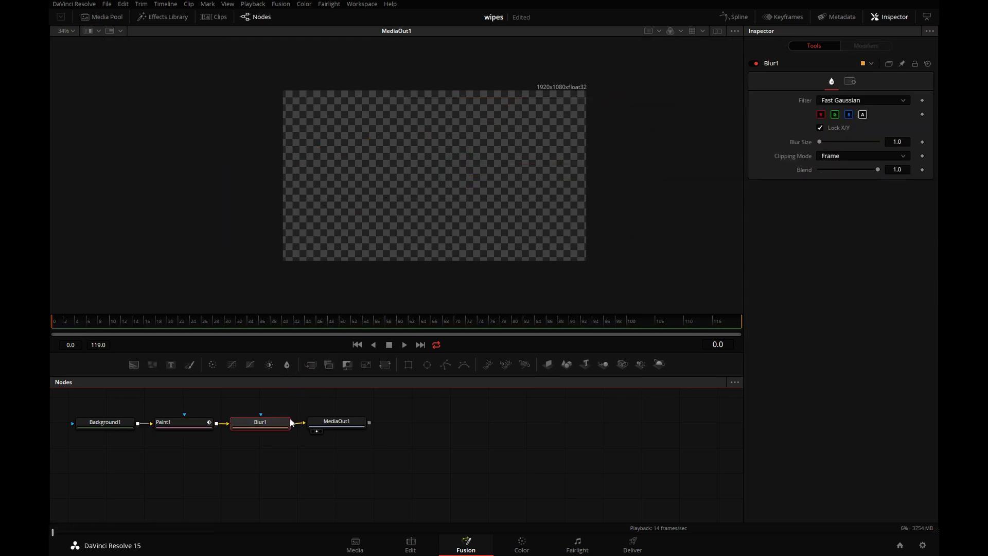
- Select all the nodes, from Background1 to MediaOut1, and start creating a macro from them
{"action": "left_click_drag", "start_coordinate": [399, 400], "coordinate": [79, 456]}
{"action": "right_click", "coordinate": [272, 426]}
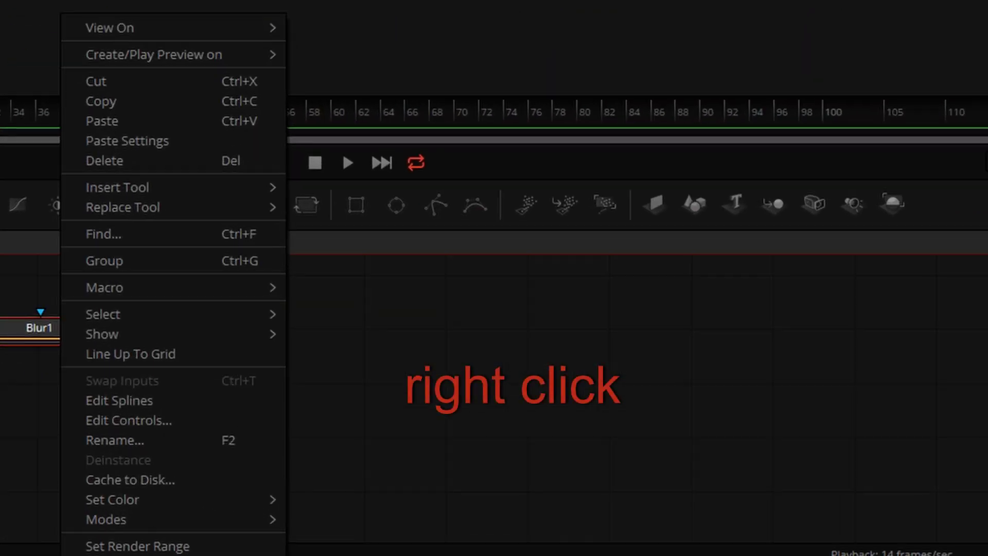
{"action": "mouse_move", "coordinate": [310, 402]}
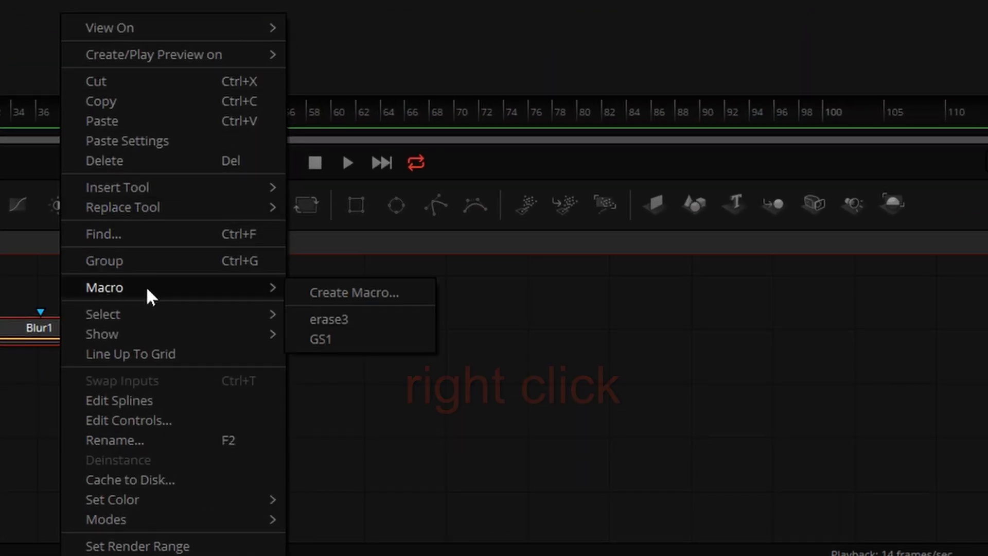
{"action": "left_click", "coordinate": [360, 291]}
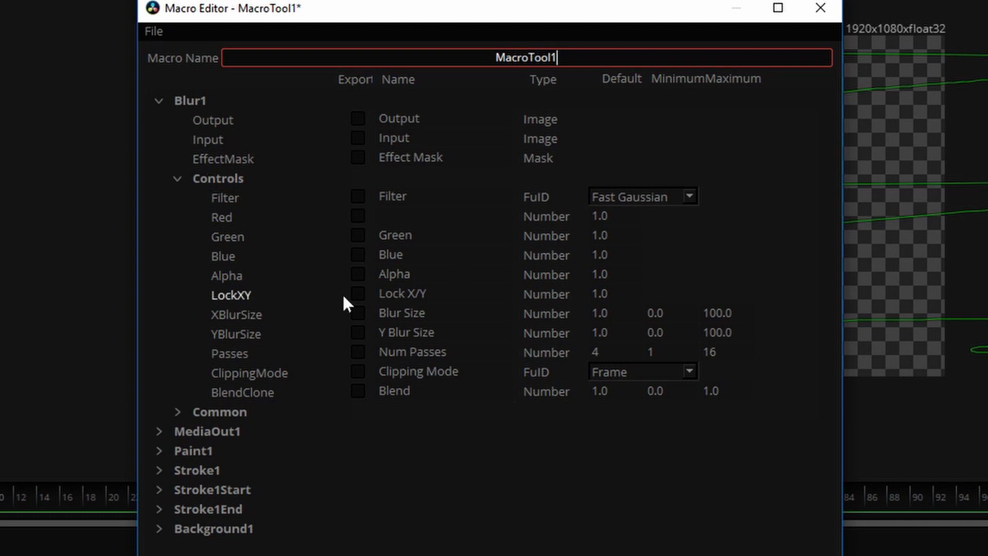
- Mark the Blur1 node's Blur Size and Y Blur Size for export in the macro and collapse its parameters
{"action": "left_click", "coordinate": [358, 313]}
{"action": "left_click", "coordinate": [358, 332]}
{"action": "left_click", "coordinate": [157, 101]}
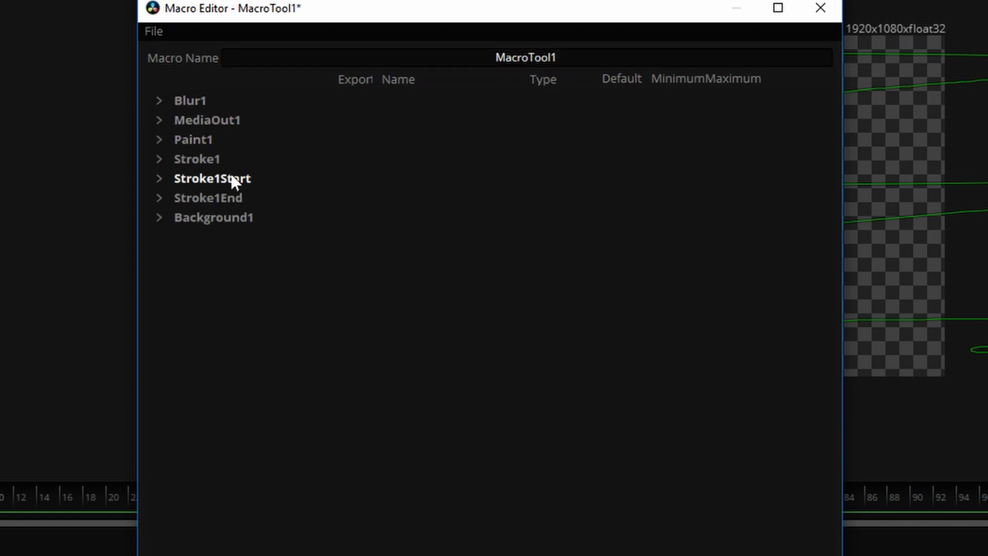
- Mark Stroke1's ImageBrush.Size, WriteOnStart, WriteOnEnd, StrokeAngle, StrokeSize and Spacing for export in the macro
{"action": "left_click", "coordinate": [158, 159]}
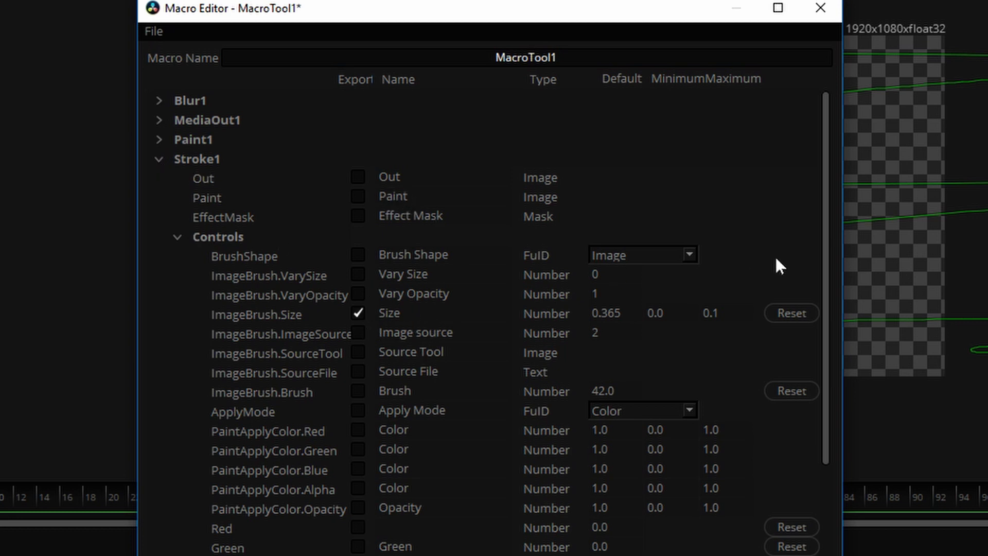
{"action": "left_click_drag", "start_coordinate": [826, 246], "coordinate": [851, 383]}
{"action": "left_click", "coordinate": [358, 468]}
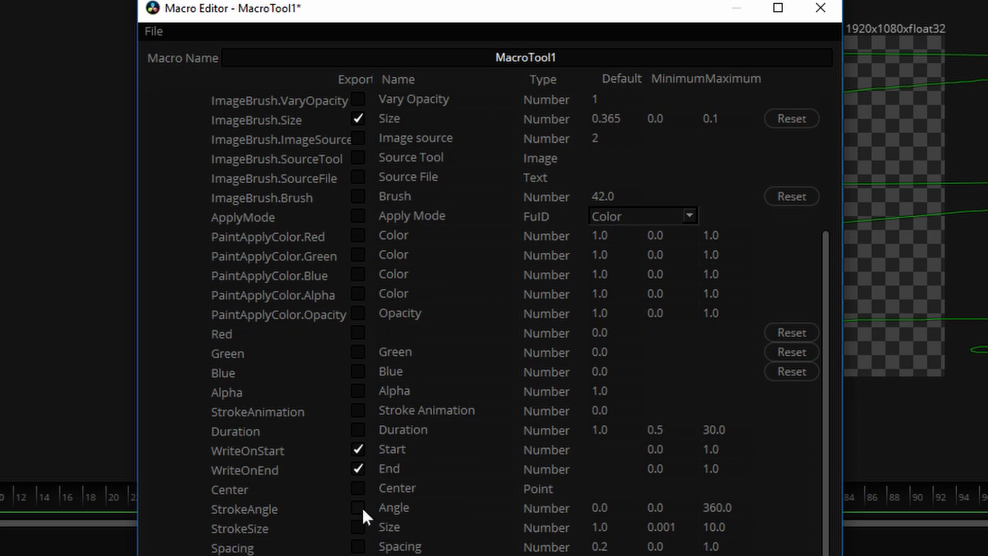
{"action": "left_click", "coordinate": [359, 546]}
- Start saving the macro under a new location and go to the %appdata% folder
{"action": "left_click", "coordinate": [154, 31]}
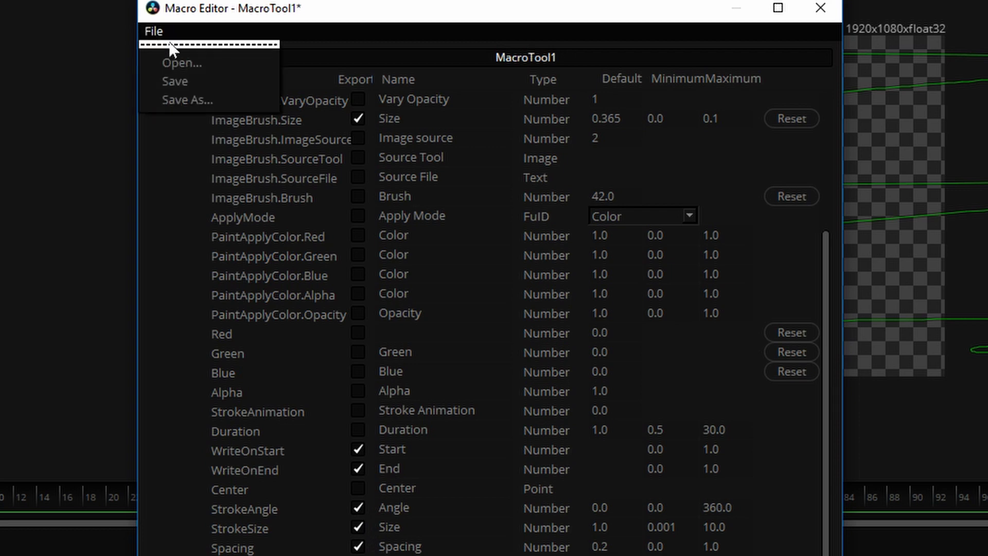
{"action": "left_click", "coordinate": [193, 100]}
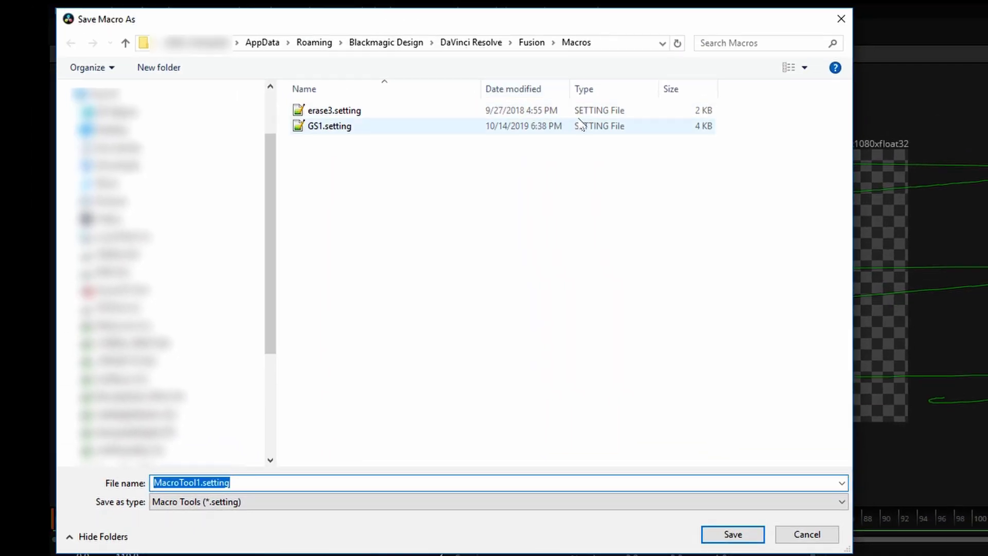
{"action": "left_click", "coordinate": [623, 45]}
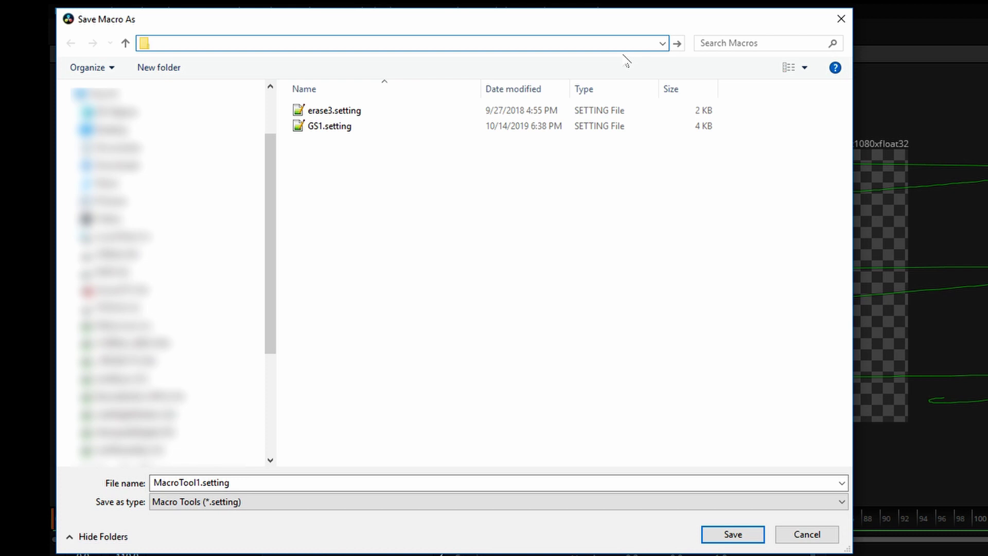
{"action": "type", "text": "%appdata%"}
{"action": "key", "text": "Return"}
- Browse to the folder Blackmagic Design\DaVinci Resolve\Fusion\Templates\Edit\Titles as the macro's save location
{"action": "double_click", "coordinate": [340, 172]}
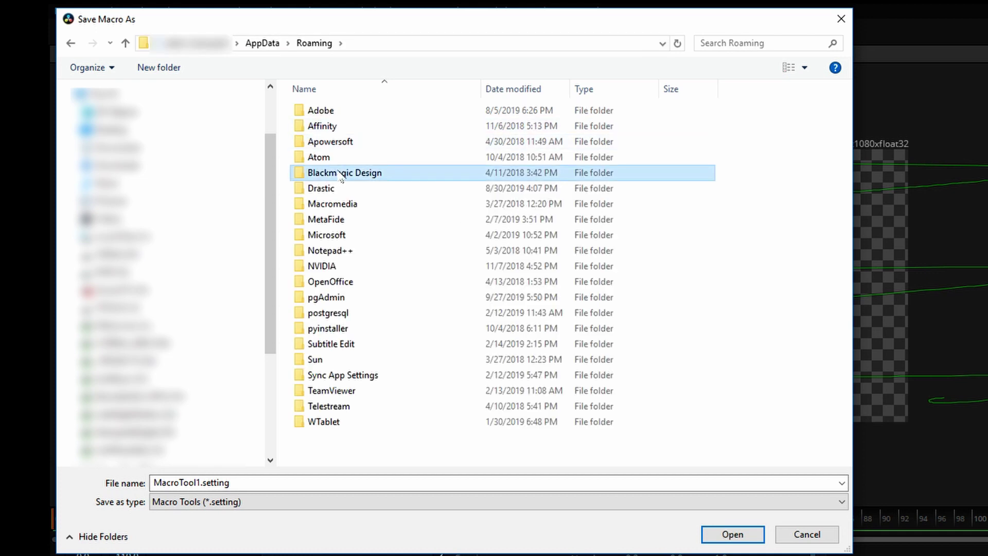
{"action": "double_click", "coordinate": [327, 114]}
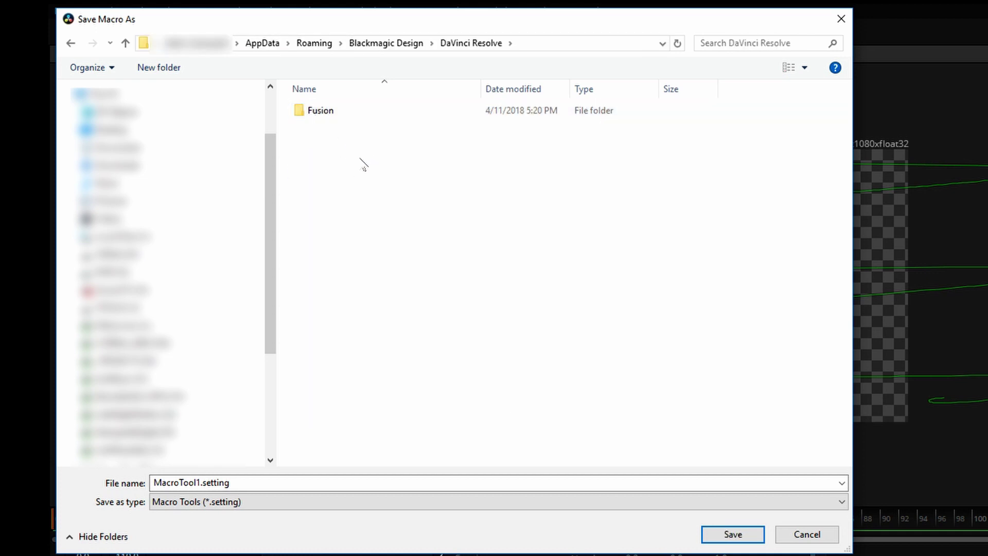
{"action": "double_click", "coordinate": [314, 123]}
{"action": "double_click", "coordinate": [332, 376]}
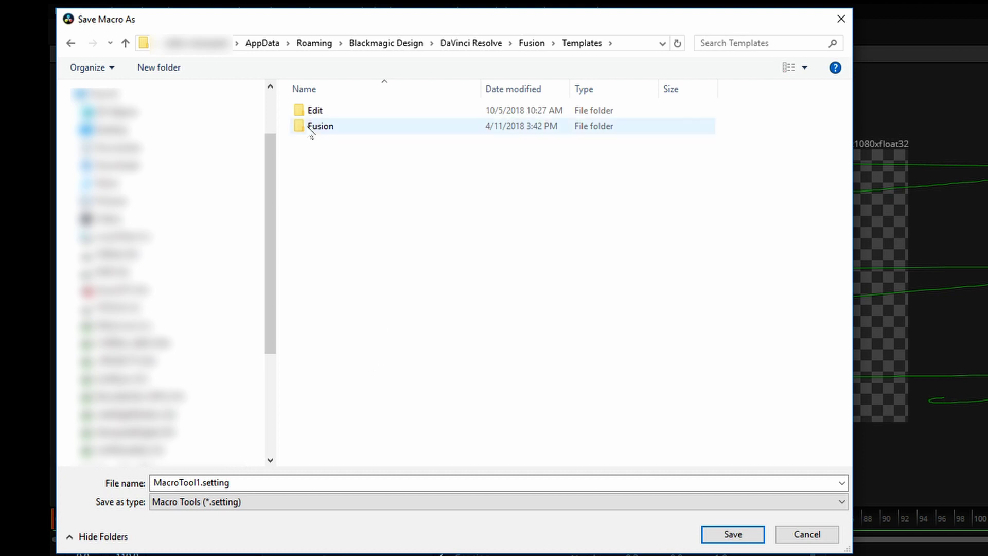
{"action": "left_click", "coordinate": [304, 113]}
{"action": "double_click", "coordinate": [303, 112]}
{"action": "double_click", "coordinate": [321, 111]}
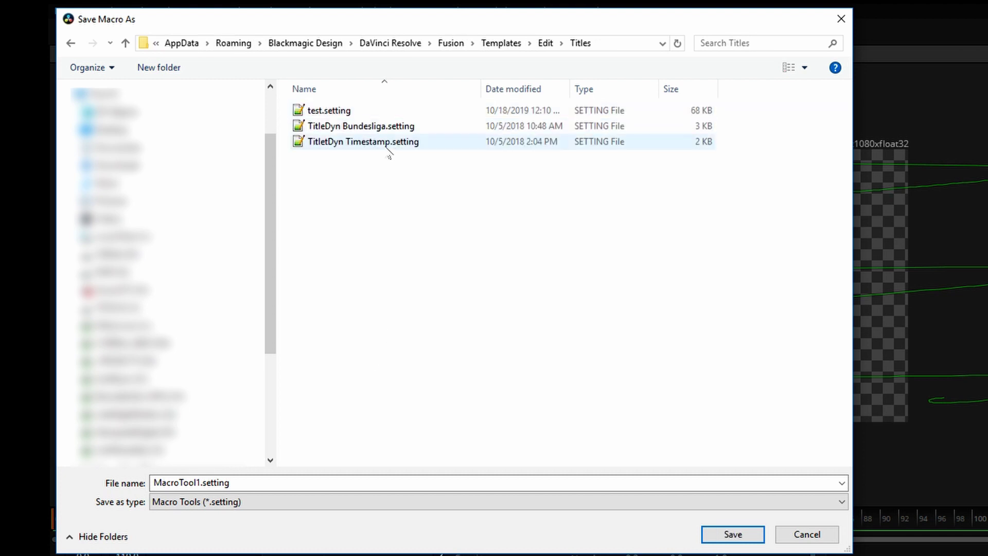
- Save the macro as test.setting in the Titles folder, replacing the existing file, and close the Macro Editor
{"action": "left_click", "coordinate": [367, 113]}
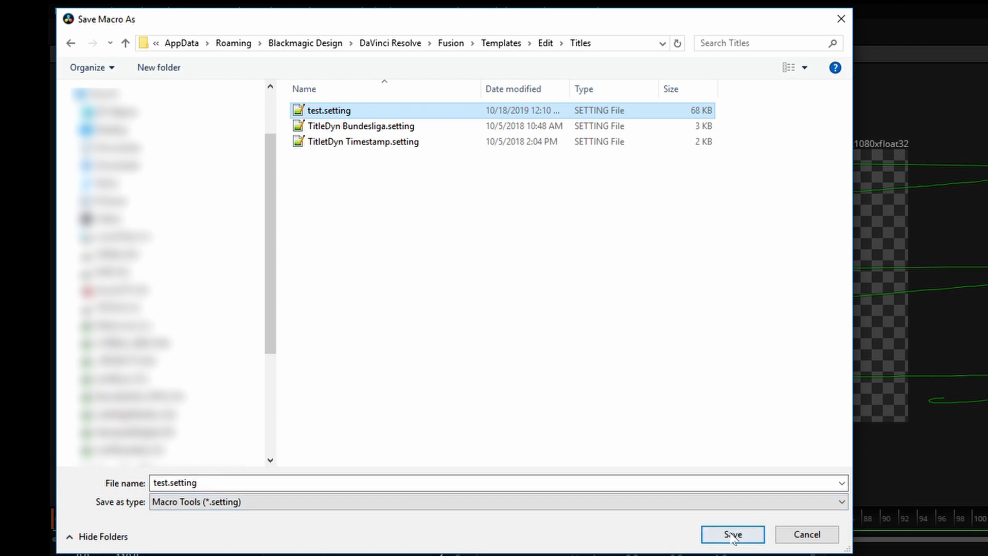
{"action": "left_click", "coordinate": [629, 45]}
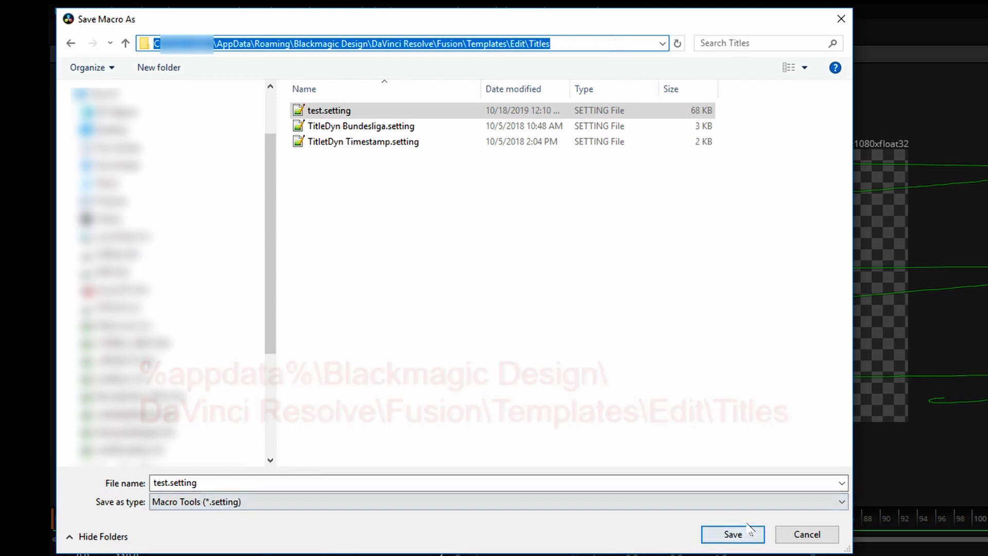
{"action": "left_click", "coordinate": [733, 534]}
{"action": "left_click", "coordinate": [789, 456]}
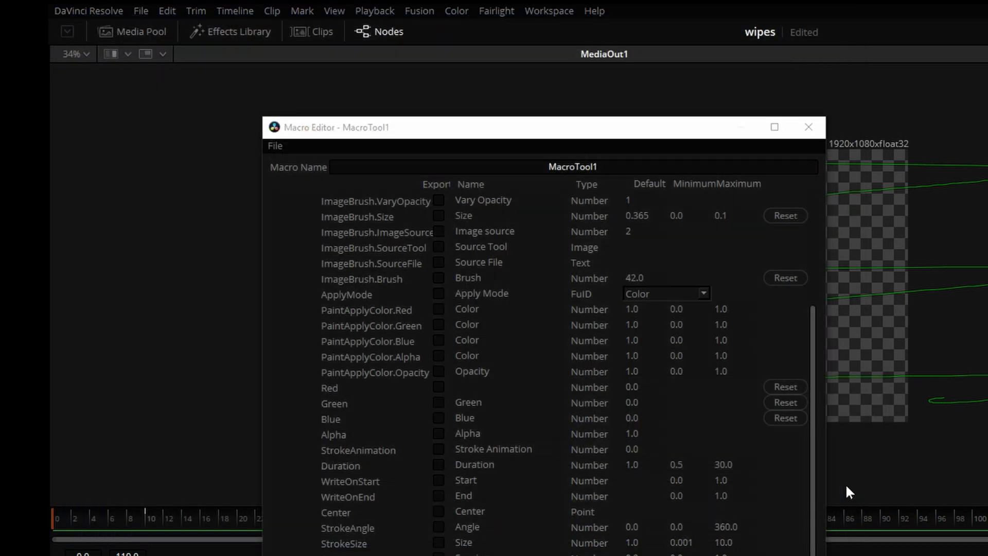
{"action": "left_click", "coordinate": [509, 402]}
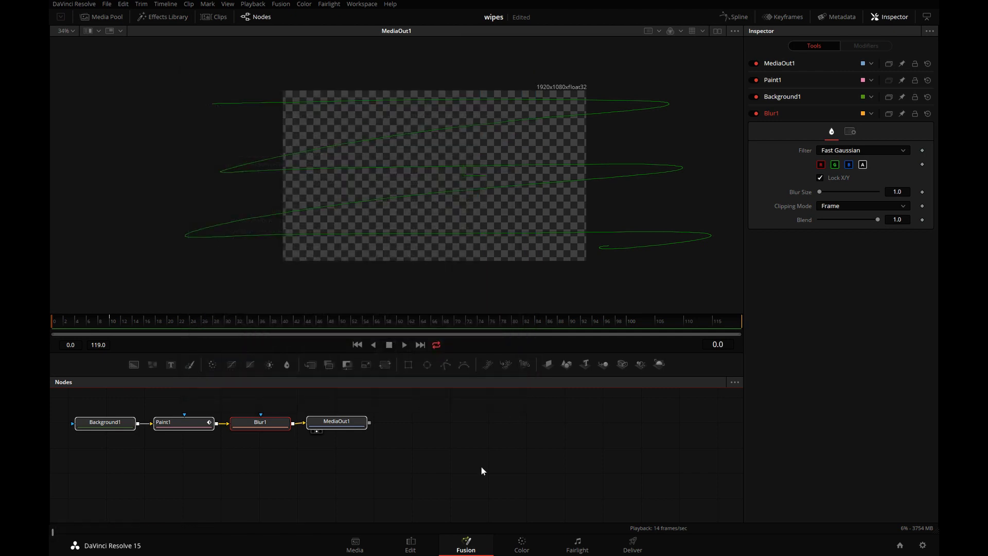
- Switch to the Edit page, search the Effects Library for "test" and clear the search
{"action": "left_click", "coordinate": [418, 546]}
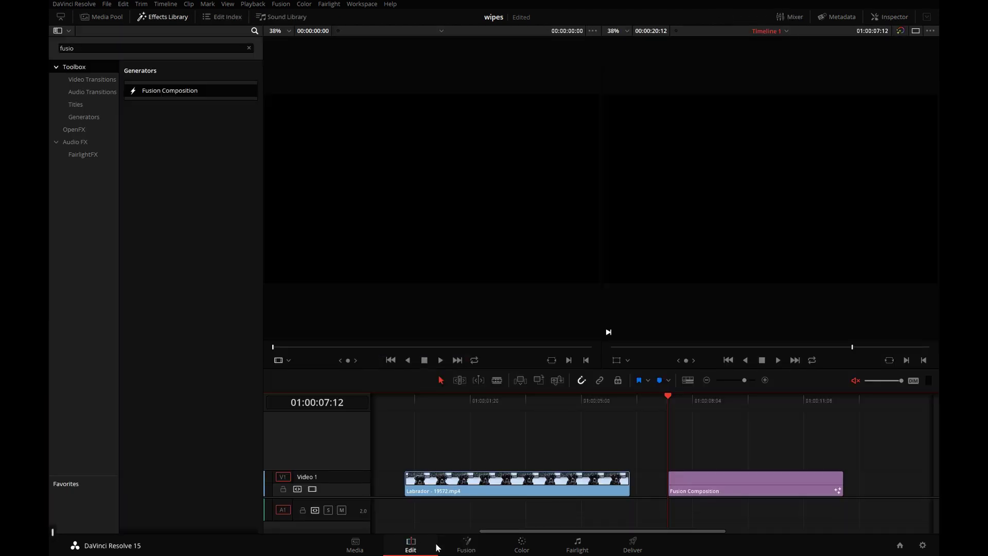
{"action": "left_click_drag", "start_coordinate": [78, 48], "coordinate": [60, 48]}
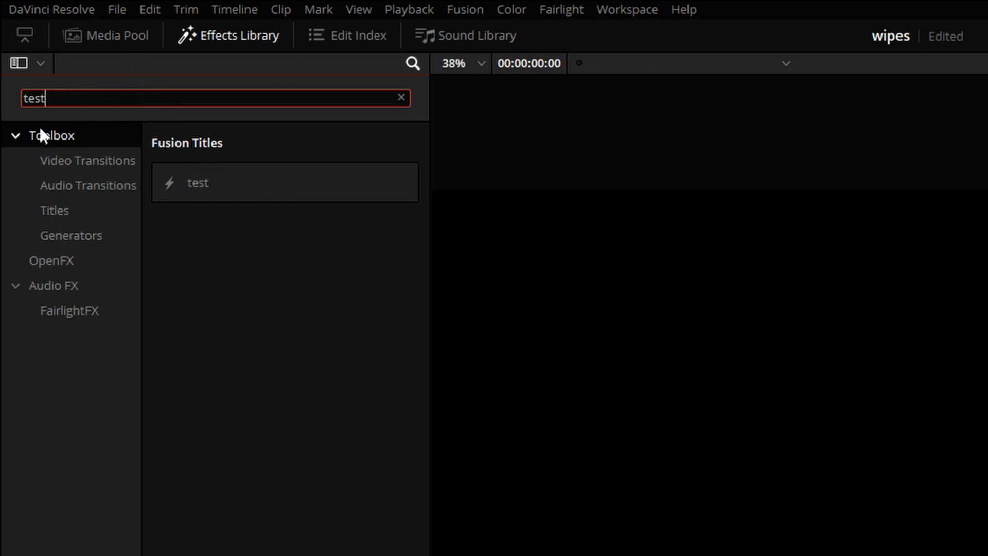
{"action": "left_click", "coordinate": [400, 98]}
- Place the test Fusion title on Video 2 above the Labrador clip, ending together with that clip
{"action": "left_click", "coordinate": [58, 210]}
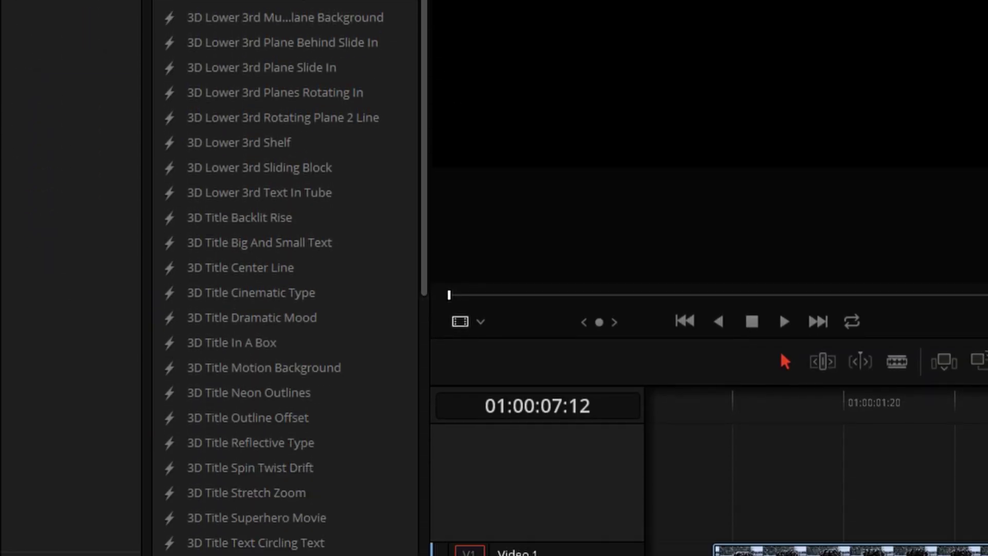
{"action": "left_click_drag", "start_coordinate": [424, 380], "coordinate": [474, 302]}
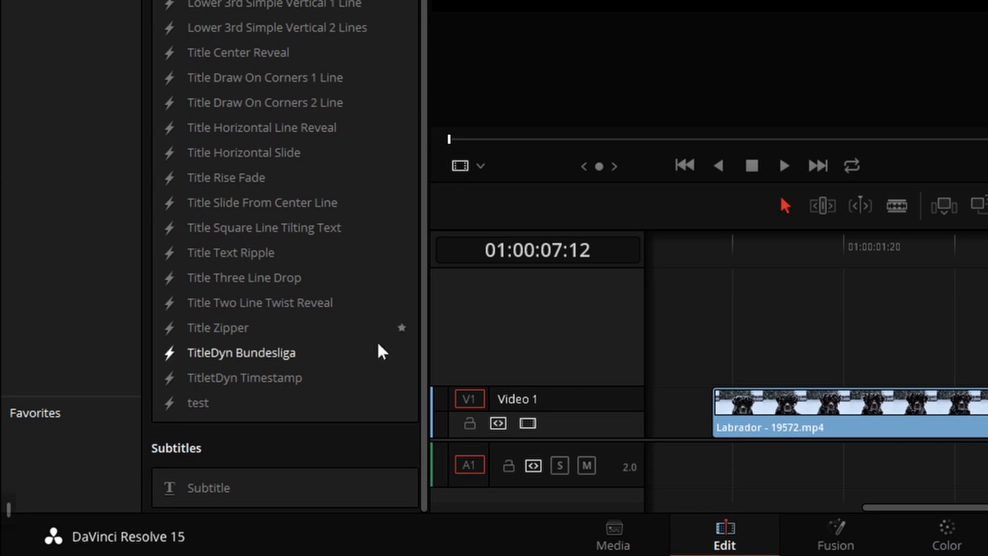
{"action": "left_click_drag", "start_coordinate": [192, 407], "coordinate": [811, 356]}
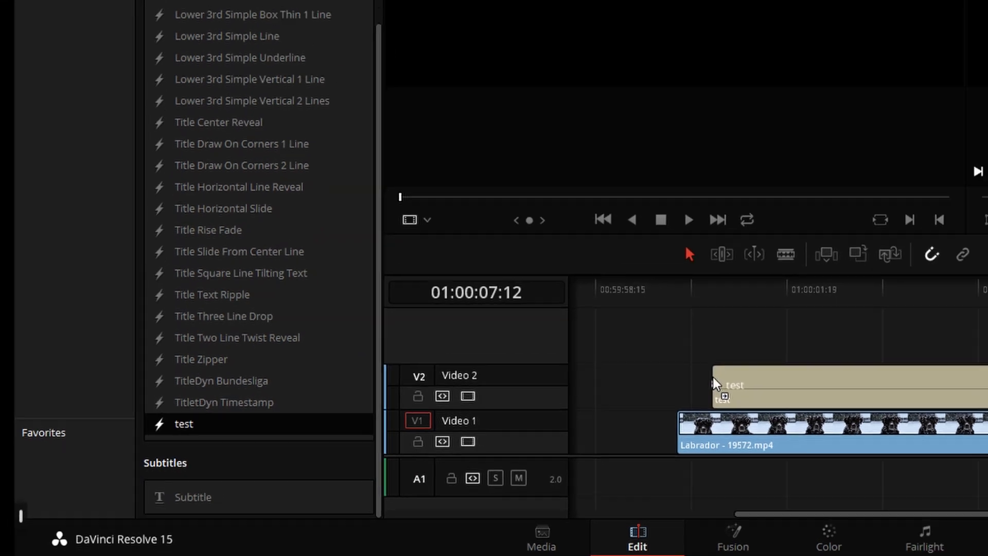
{"action": "left_click_drag", "start_coordinate": [713, 377], "coordinate": [757, 380]}
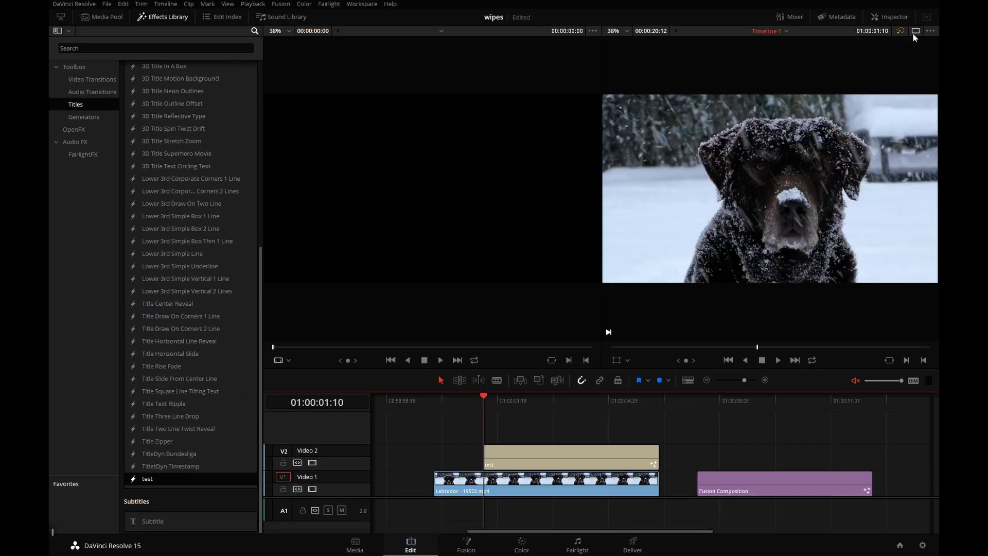
- Switch to the single viewer and preview the test title's wipe over the Labrador clip
{"action": "left_click", "coordinate": [916, 32]}
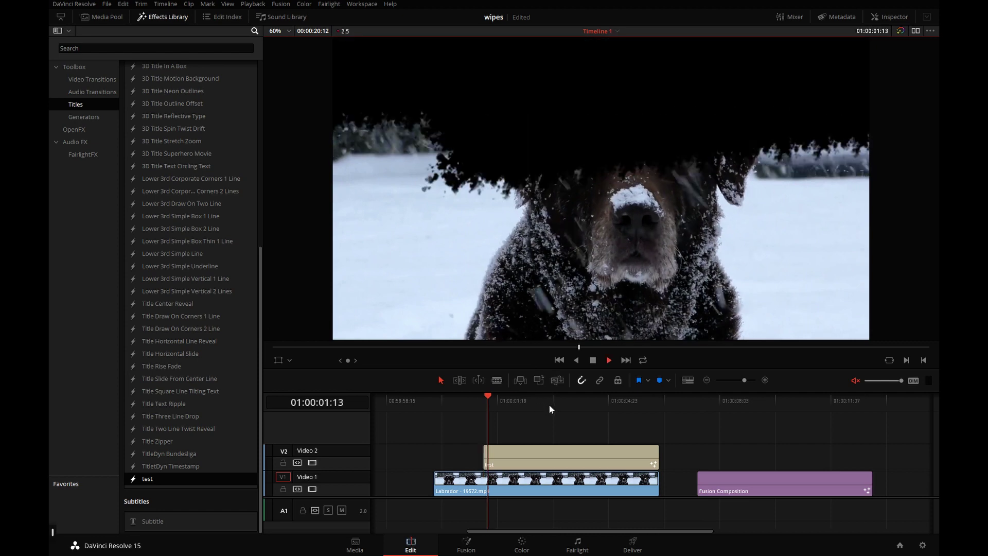
{"action": "key", "text": "space"}
{"action": "left_click_drag", "start_coordinate": [513, 405], "coordinate": [490, 407]}
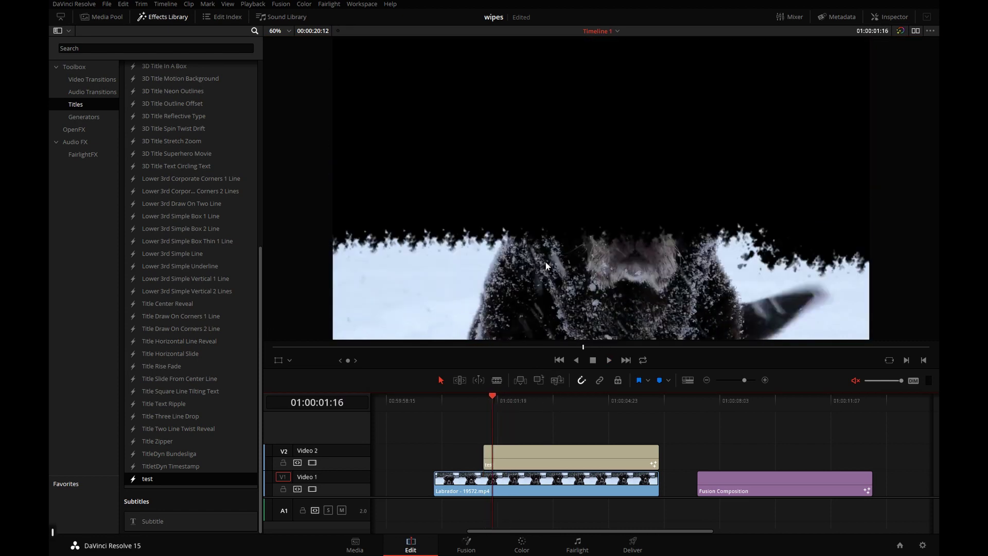
- Set the test title's brush Size to 0.1291 and, at 01:00:01:17, its Blur Size to 0.0
{"action": "left_click", "coordinate": [890, 17]}
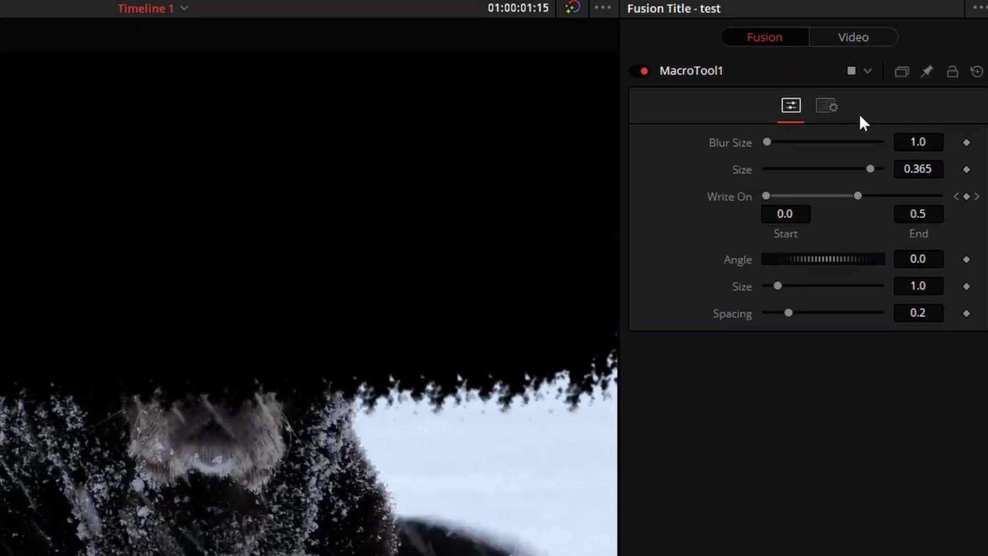
{"action": "left_click_drag", "start_coordinate": [879, 176], "coordinate": [801, 180]}
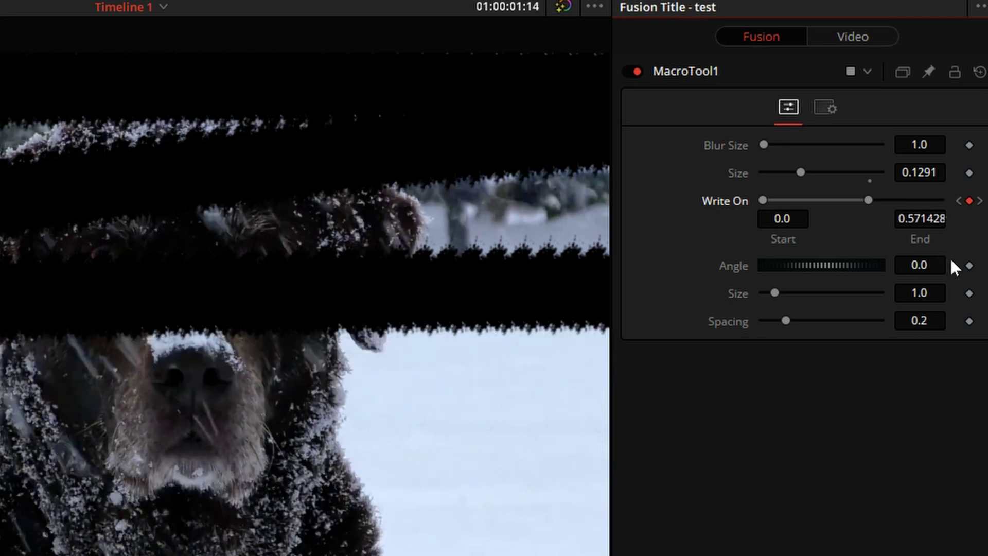
{"action": "key", "text": "Right"}
{"action": "key", "text": "Right"}
{"action": "key", "text": "Right"}
{"action": "left_click_drag", "start_coordinate": [772, 150], "coordinate": [814, 140]}
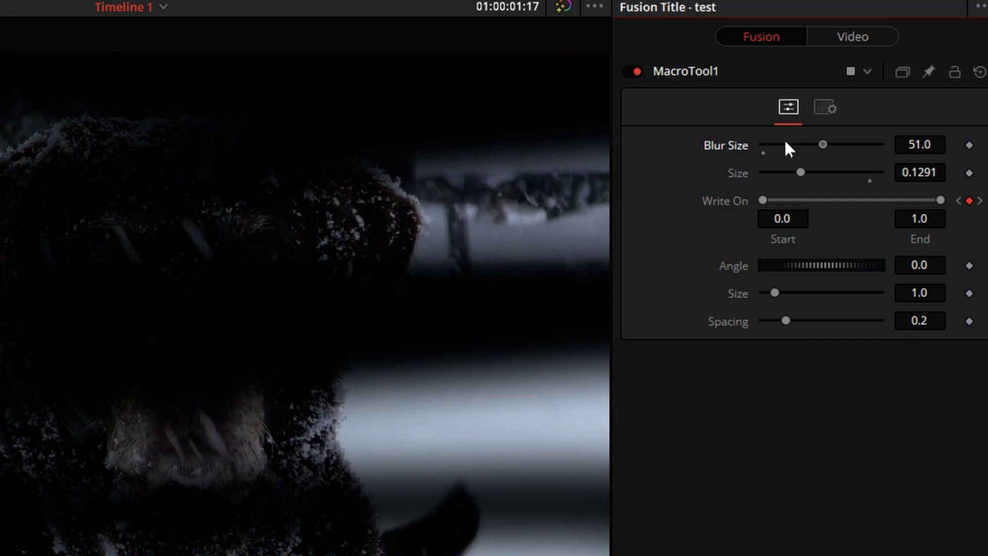
{"action": "left_click_drag", "start_coordinate": [822, 146], "coordinate": [757, 152]}
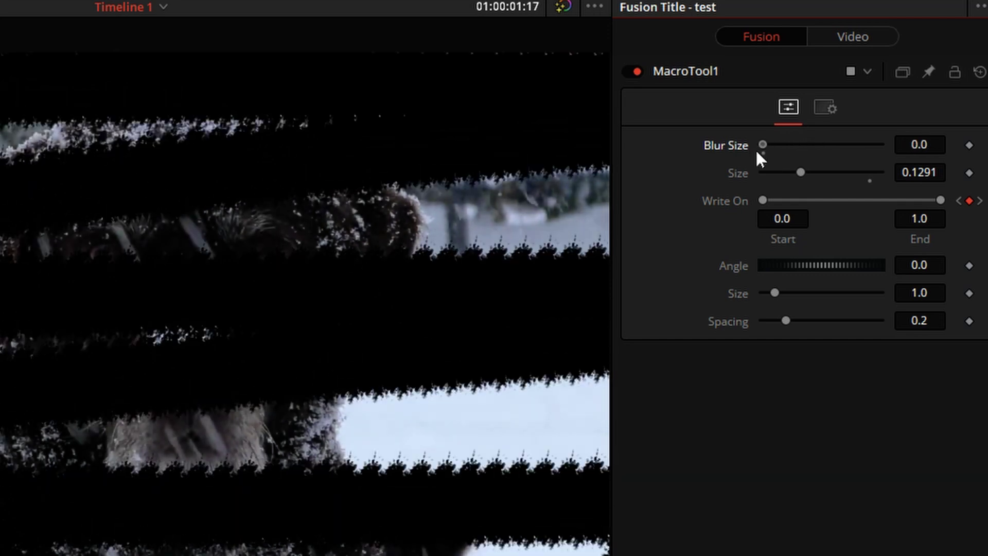
- Raise the title's stroke Size to 4.599 and its Spacing to 0.606
{"action": "left_click_drag", "start_coordinate": [775, 292], "coordinate": [799, 319]}
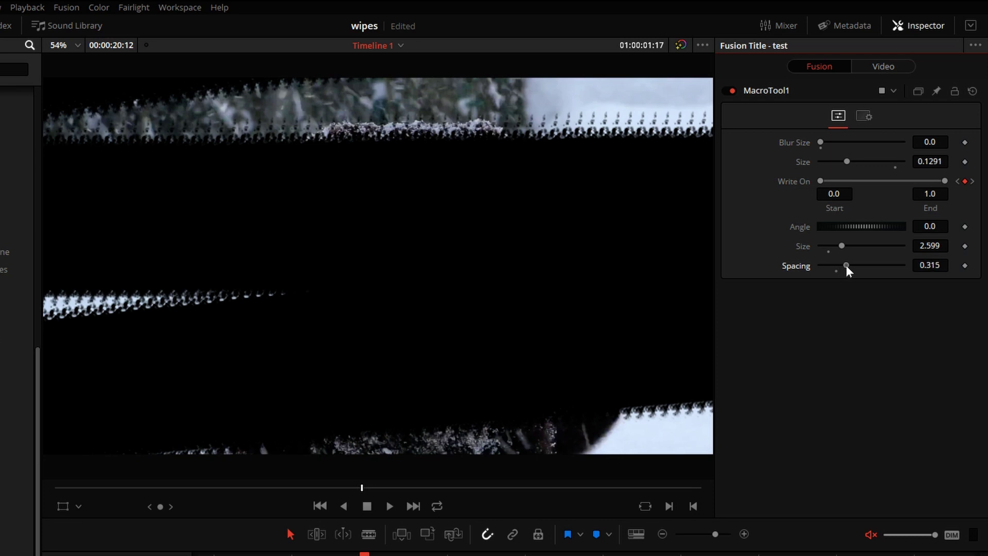
{"action": "left_click_drag", "start_coordinate": [846, 264], "coordinate": [869, 265]}
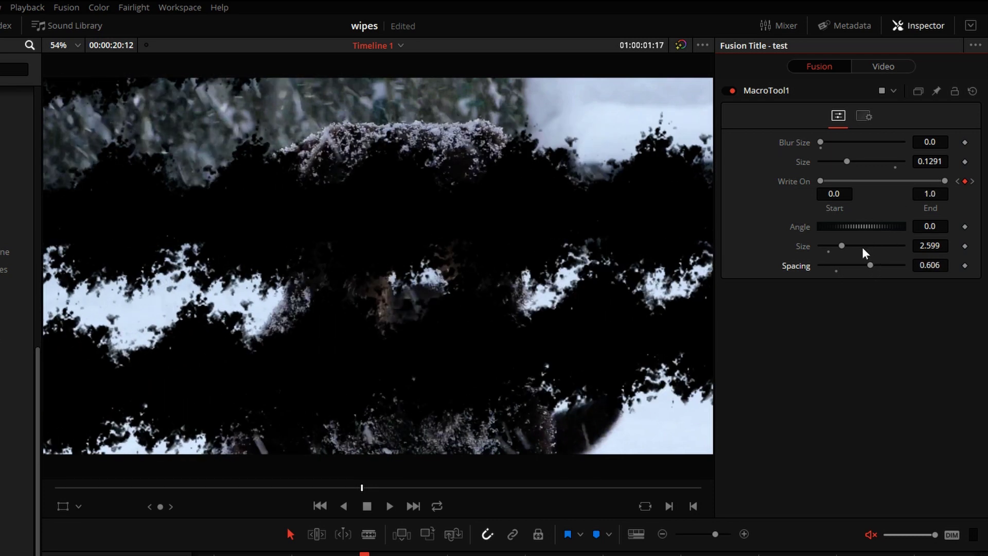
{"action": "left_click", "coordinate": [852, 245]}
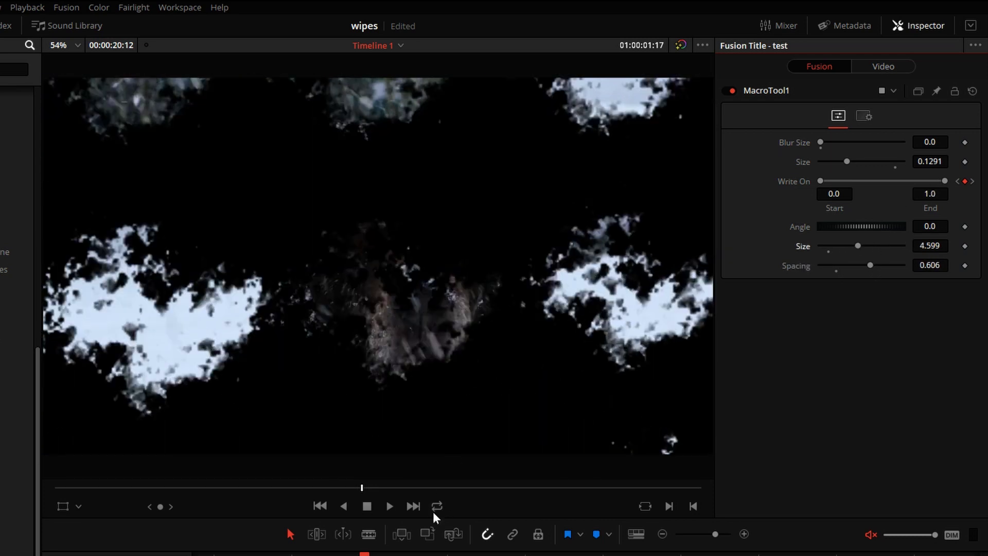
- Step through the wipe to 01:00:01:15 and set the title's Angle to -26.1 and brush Size to 0.1827
{"action": "left_click", "coordinate": [353, 554]}
{"action": "key", "text": "Right"}
{"action": "key", "text": "Right"}
{"action": "key", "text": "Right"}
{"action": "key", "text": "Right"}
{"action": "key", "text": "Right"}
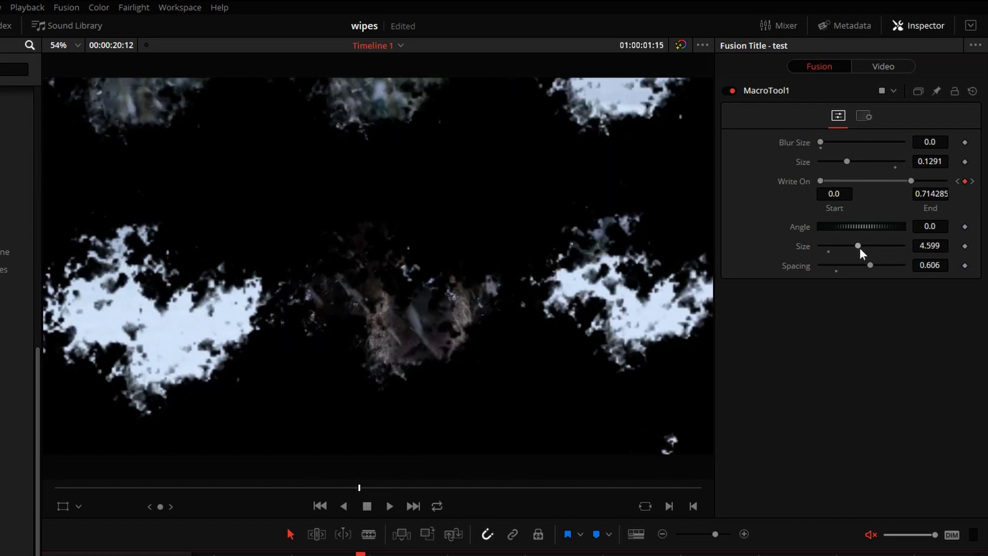
{"action": "left_click_drag", "start_coordinate": [859, 226], "coordinate": [846, 227]}
{"action": "left_click_drag", "start_coordinate": [846, 161], "coordinate": [857, 158]}
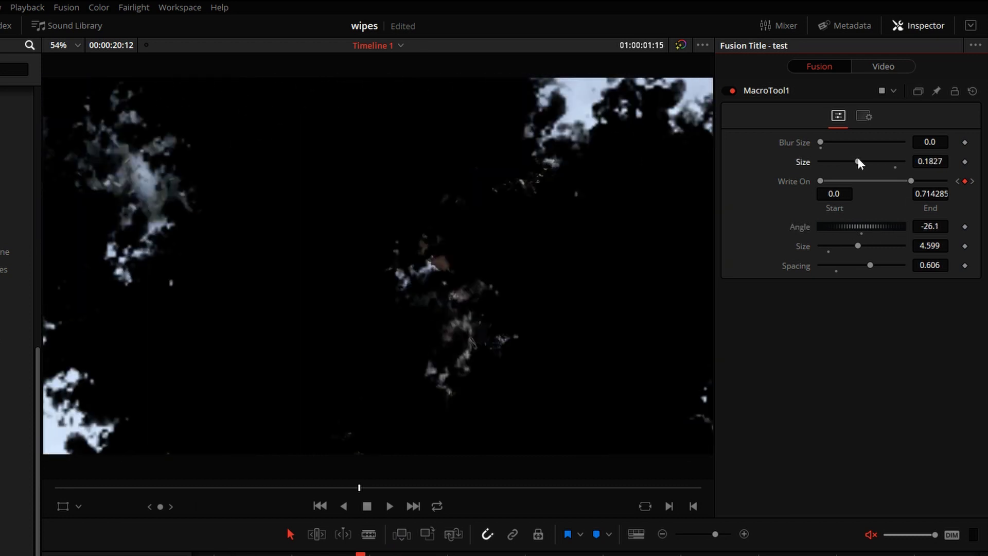
- Keyframe the title's brush Size at 0.1827 on 01:00:01:12 and at 0.365 on 01:00:01:16
{"action": "key", "text": "Left"}
{"action": "key", "text": "Left"}
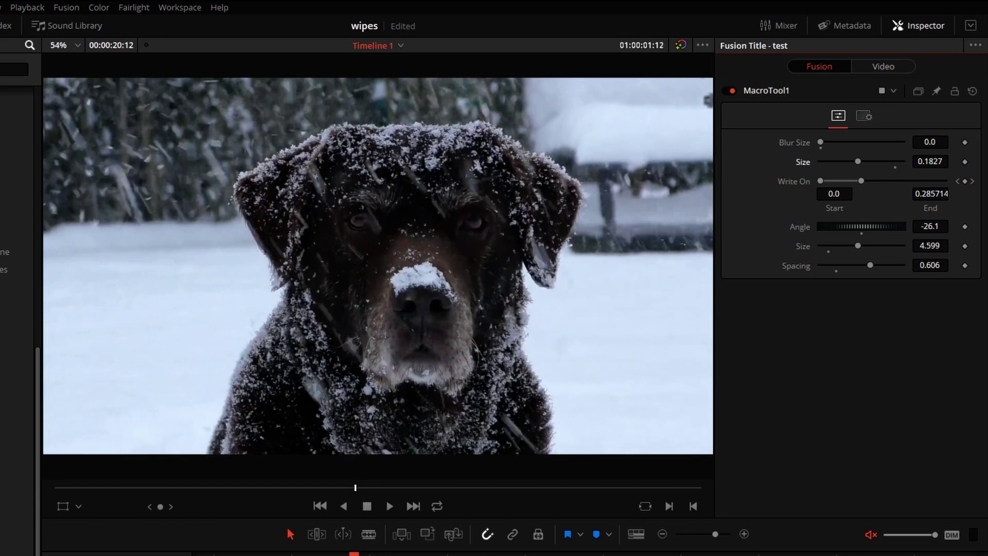
{"action": "left_click", "coordinate": [965, 161]}
{"action": "key", "text": "Right"}
{"action": "key", "text": "Right"}
{"action": "key", "text": "Right"}
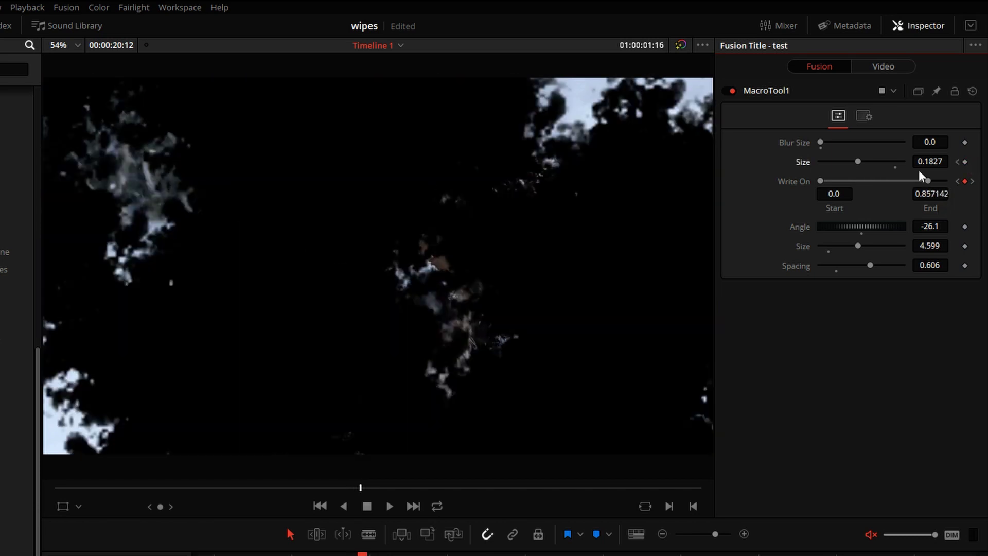
{"action": "left_click_drag", "start_coordinate": [858, 161], "coordinate": [894, 155]}
- Play the wipe from 01:00:01:12 to check the animated brush size
{"action": "key", "text": "Left"}
{"action": "key", "text": "Left"}
{"action": "key", "text": "Left"}
{"action": "key", "text": "Left"}
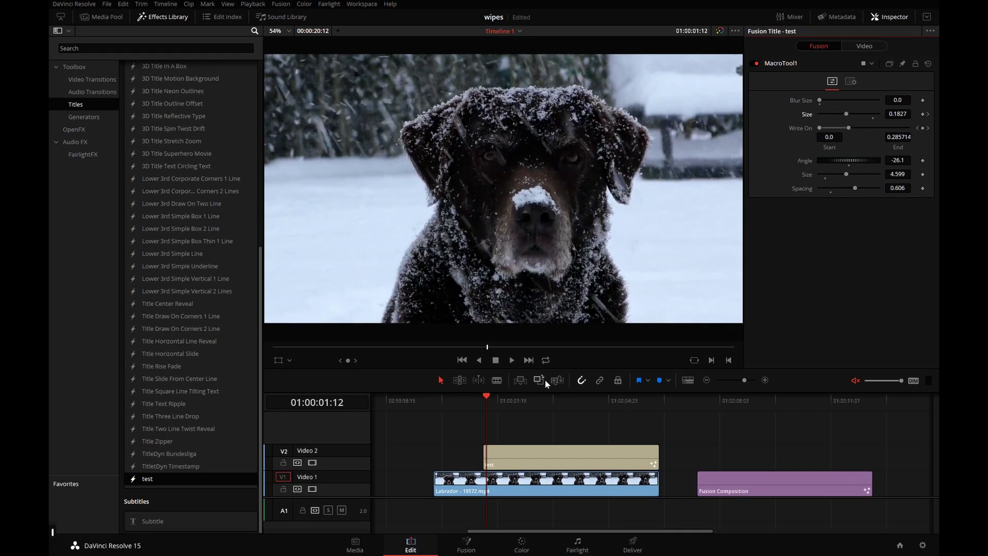
{"action": "key", "text": "space"}
{"action": "key", "text": "space"}
- Cut the test title and the Labrador clip at 01:00:01:16 and delete the parts after the cut
{"action": "left_click_drag", "start_coordinate": [508, 398], "coordinate": [493, 400]}
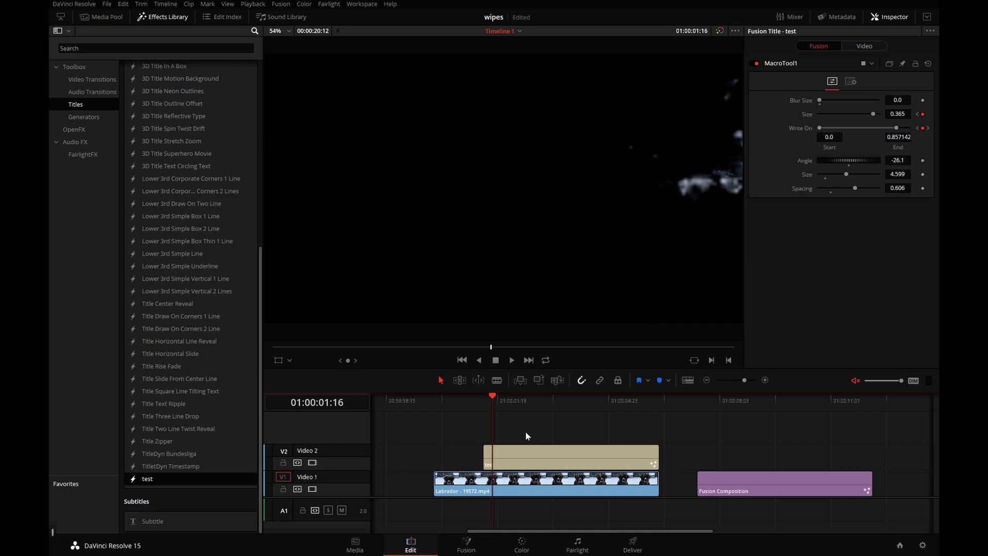
{"action": "left_click_drag", "start_coordinate": [526, 431], "coordinate": [539, 495]}
{"action": "left_click", "coordinate": [497, 380]}
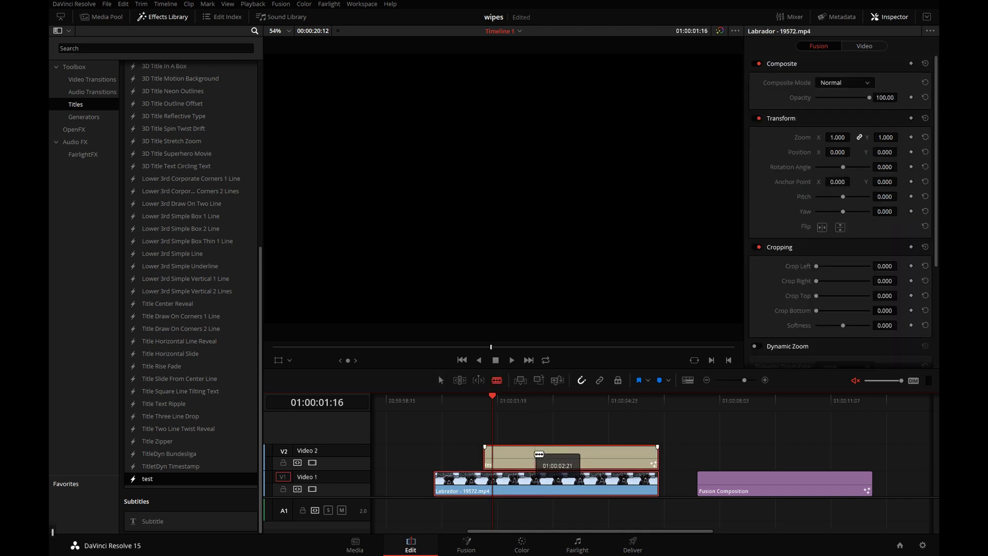
{"action": "left_click", "coordinate": [493, 457]}
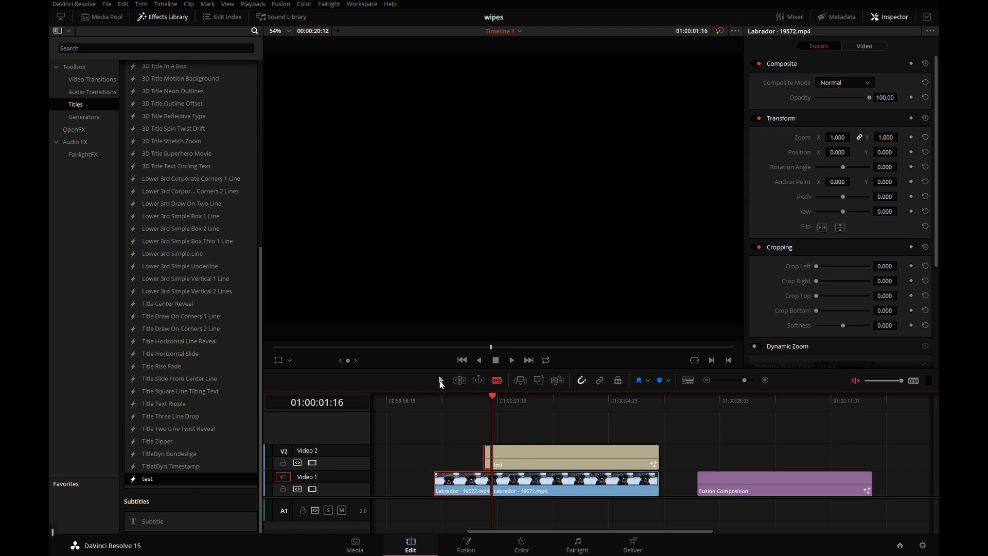
{"action": "left_click_drag", "start_coordinate": [575, 438], "coordinate": [569, 502]}
{"action": "key", "text": "BackSpace"}
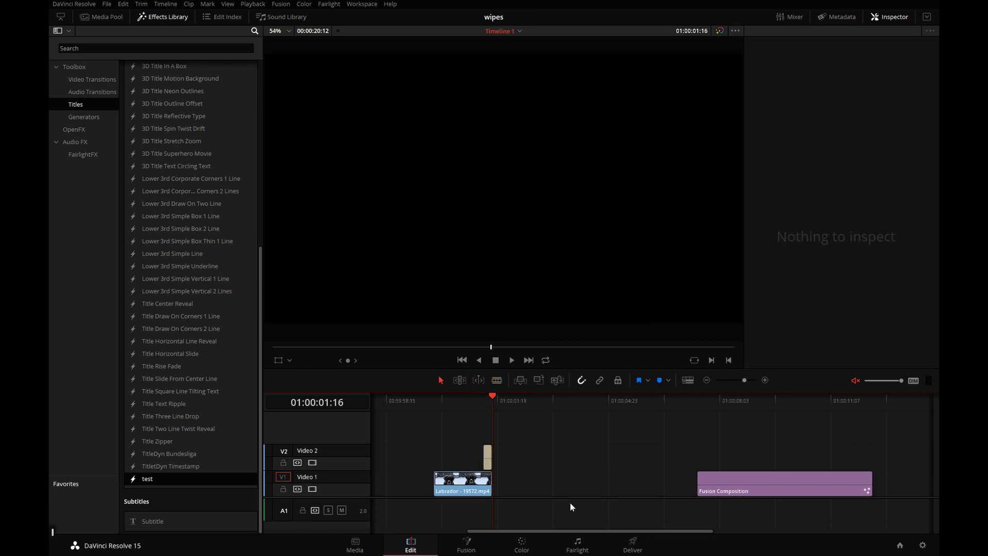
- Play the trimmed Labrador clip with its wipe from near the clip's start
{"action": "left_click_drag", "start_coordinate": [474, 401], "coordinate": [449, 407]}
{"action": "key", "text": "space"}
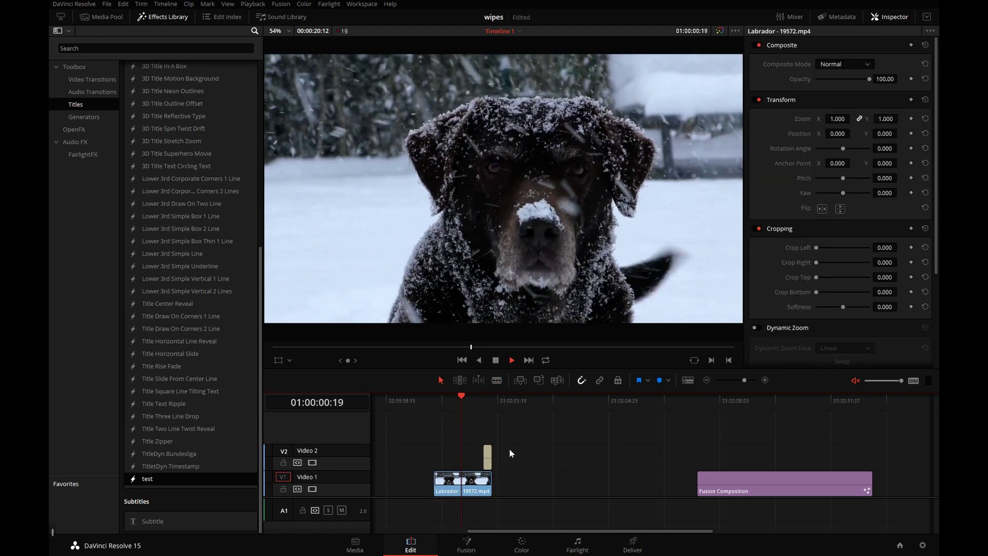
- Play the wipe over the end of the Labrador clip from 01:00:01:10
{"action": "left_click", "coordinate": [483, 401]}
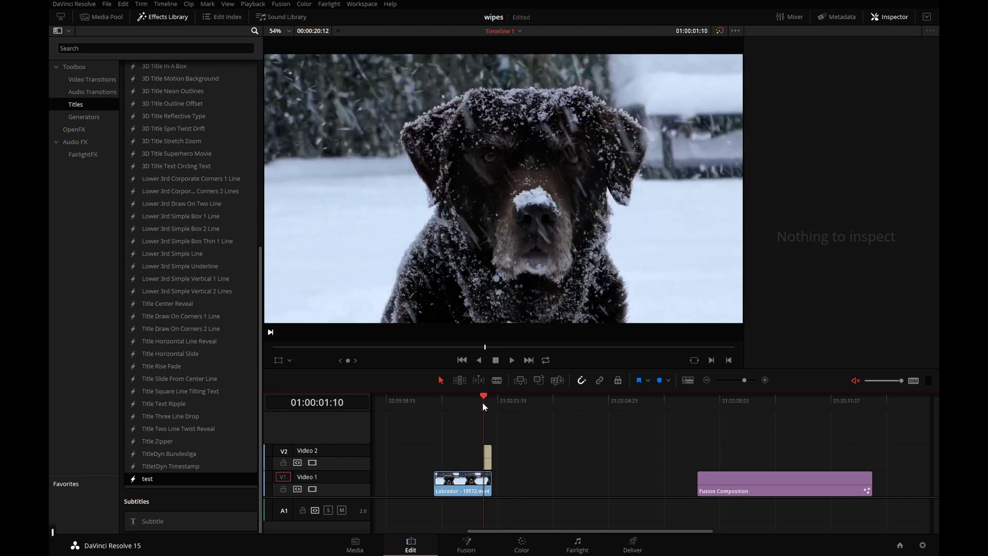
{"action": "key", "text": "space"}
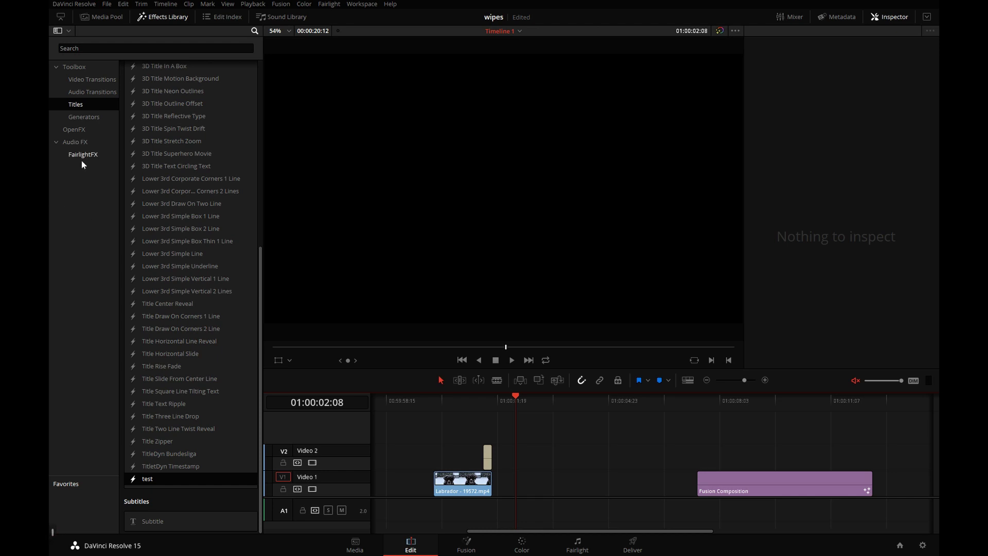
- Show the Media Pool instead of the Effects Library and browse the timelines in the bin inside Master
{"action": "left_click", "coordinate": [149, 19]}
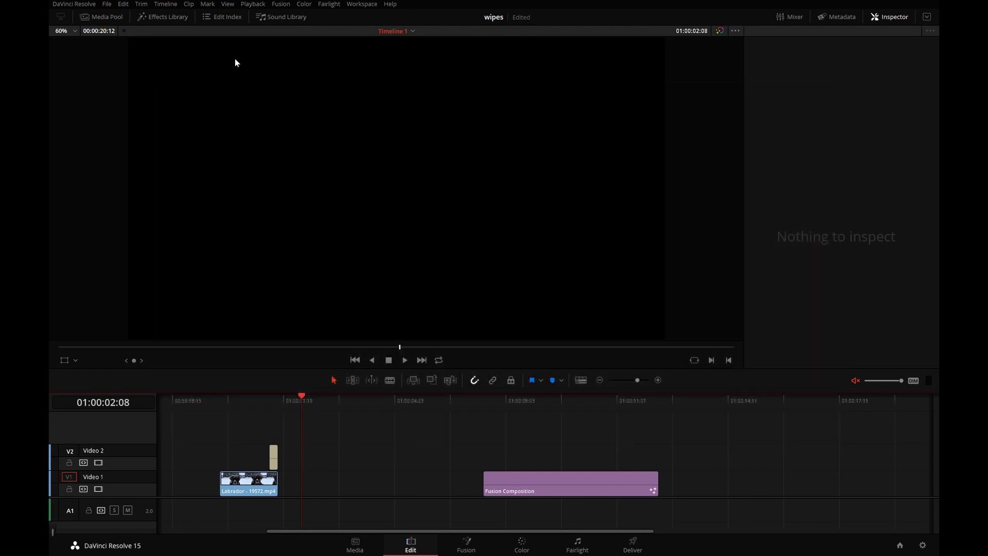
{"action": "left_click", "coordinate": [102, 16]}
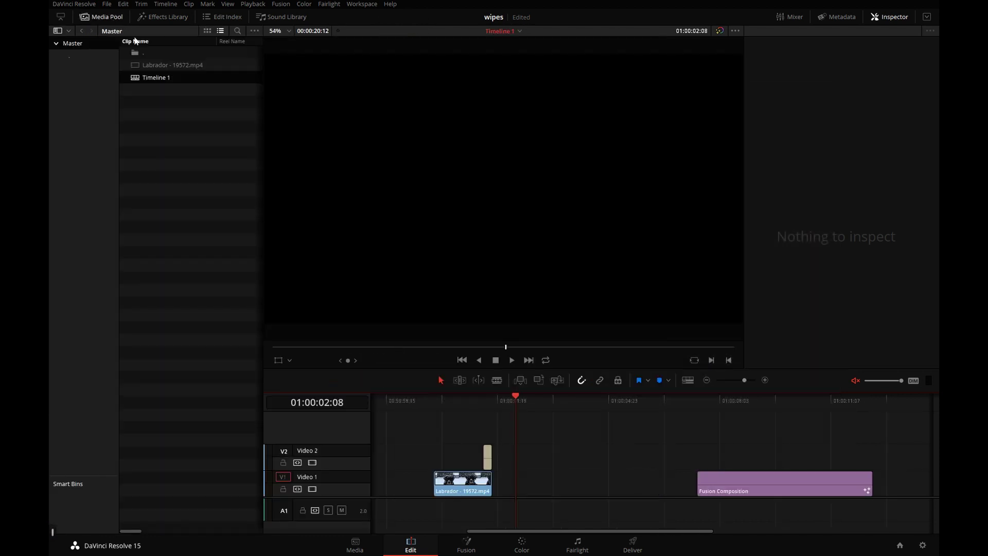
{"action": "left_click", "coordinate": [82, 57]}
{"action": "left_click_drag", "start_coordinate": [261, 60], "coordinate": [272, 395]}
{"action": "left_click_drag", "start_coordinate": [277, 467], "coordinate": [304, 58]}
- Switch to the Deliver page and look through the list of the project's timelines down to its end
{"action": "left_click", "coordinate": [633, 545]}
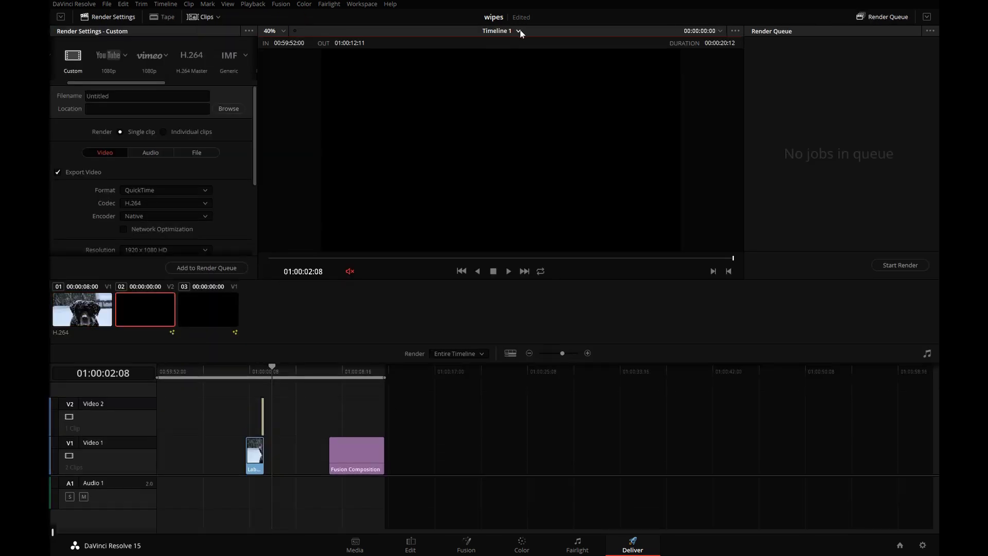
{"action": "left_click", "coordinate": [519, 31]}
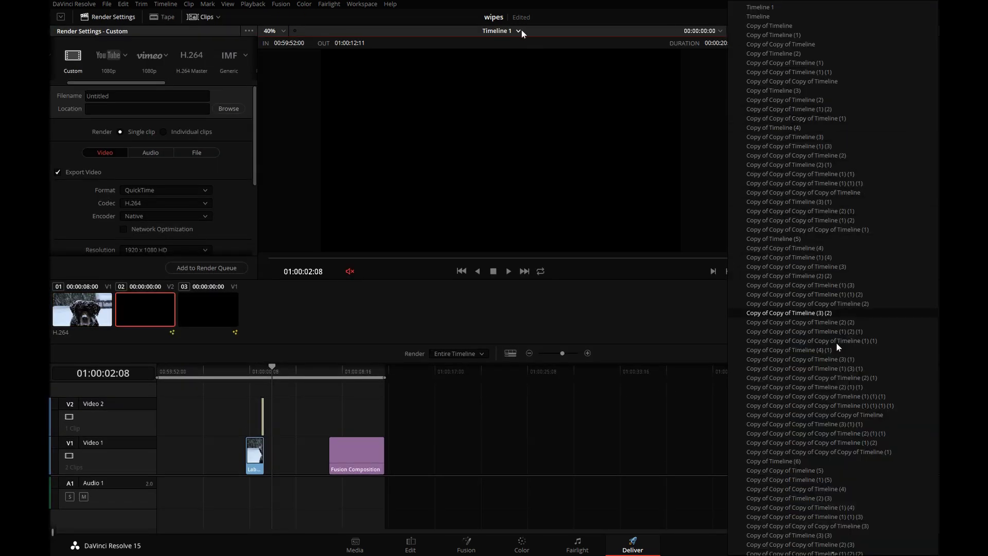
{"action": "mouse_move", "coordinate": [833, 552]}
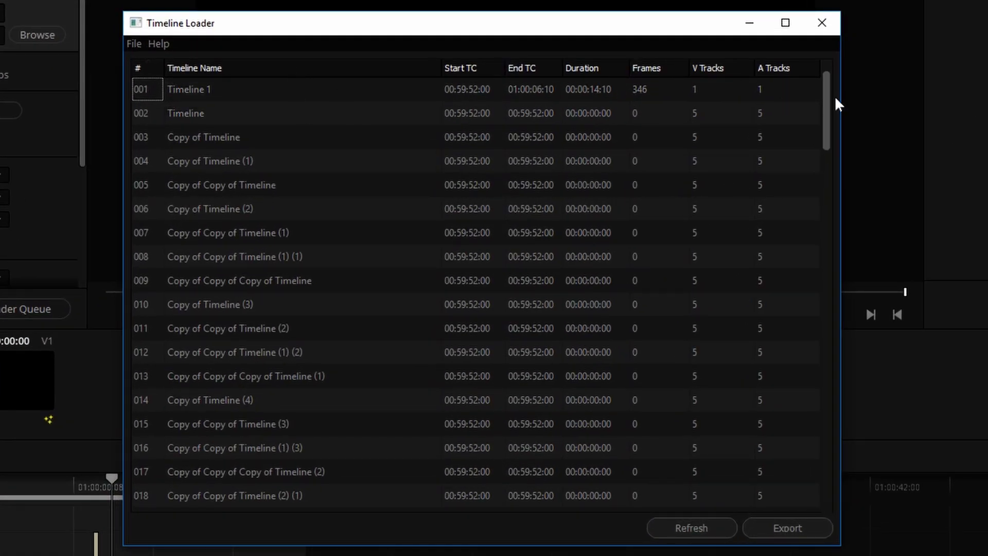
- Browse the timelines in the Timeline Loader, sort them by name, and return to sorting by number
{"action": "left_click_drag", "start_coordinate": [825, 98], "coordinate": [819, 61]}
{"action": "left_click", "coordinate": [270, 70]}
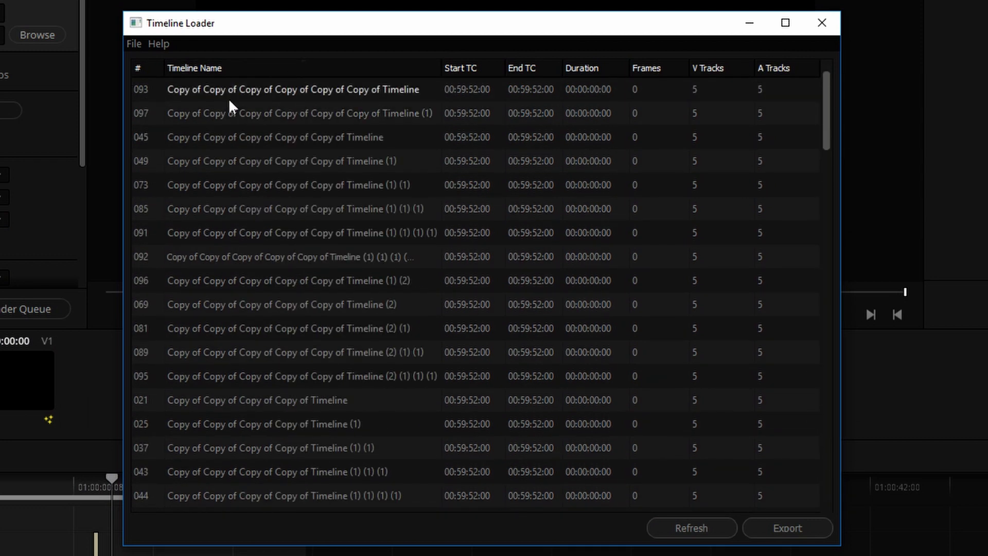
{"action": "left_click", "coordinate": [153, 72]}
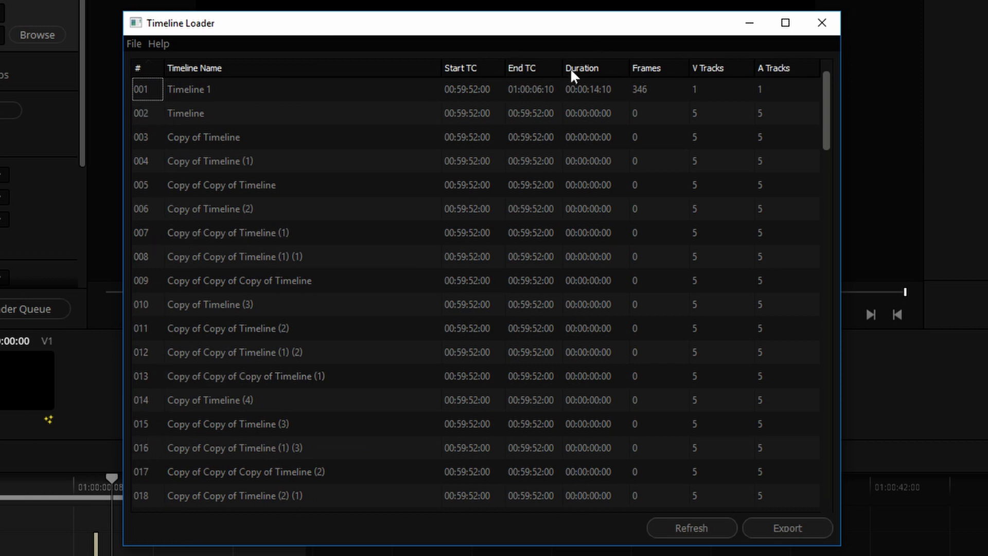
- Load Copy of Copy of Timeline (1), Copy of Copy of Timeline and Copy of Timeline in turn, and start an export from the Timeline Loader
{"action": "left_click", "coordinate": [214, 227]}
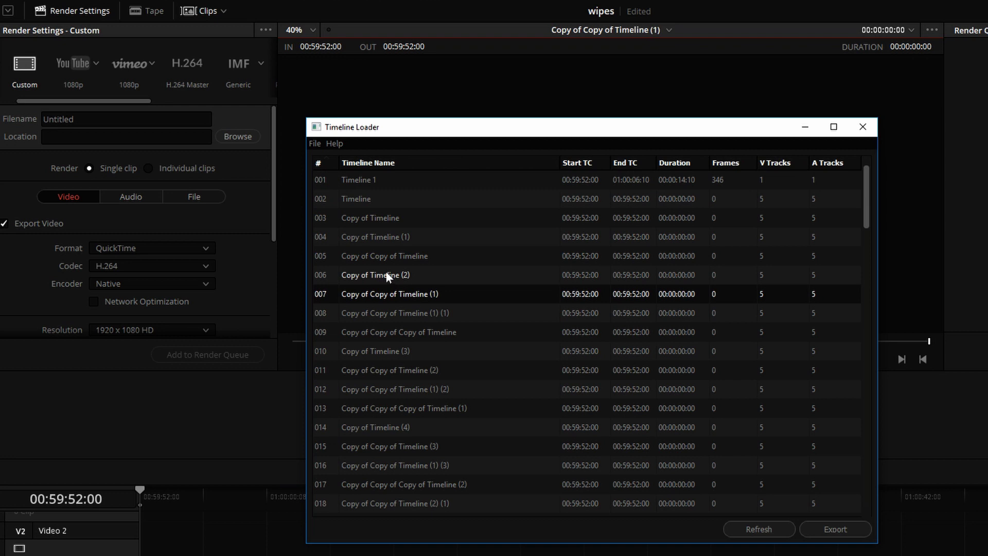
{"action": "left_click", "coordinate": [388, 255]}
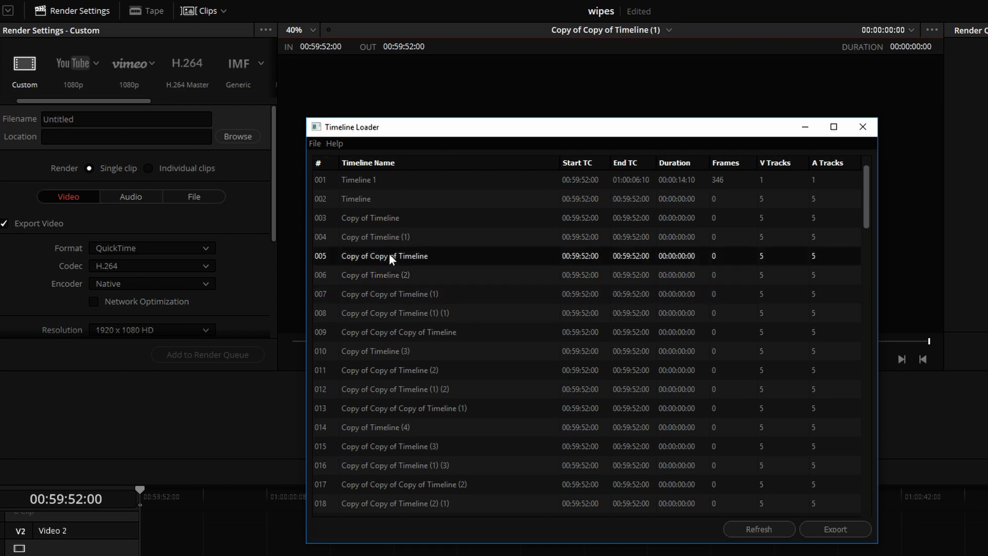
{"action": "left_click", "coordinate": [382, 218]}
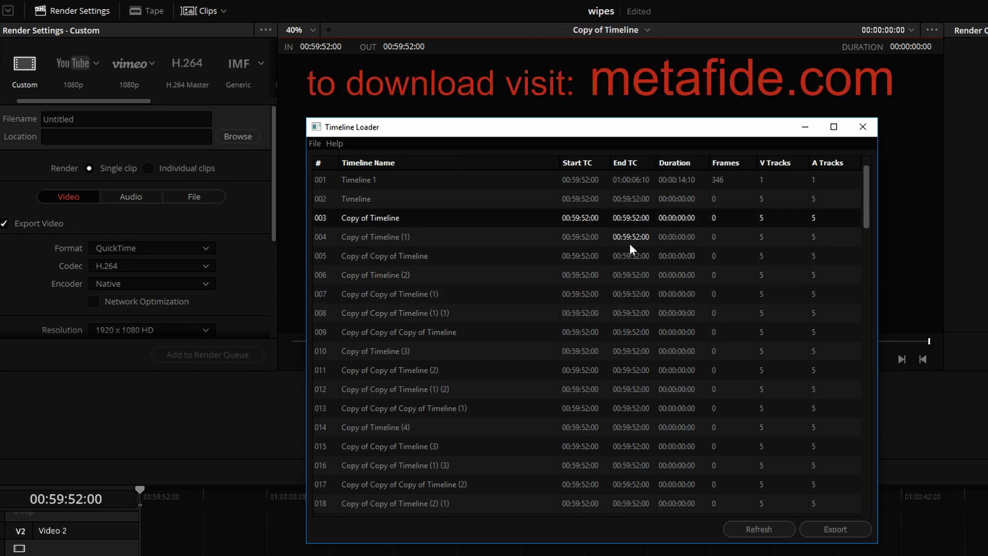
{"action": "left_click", "coordinate": [851, 533]}
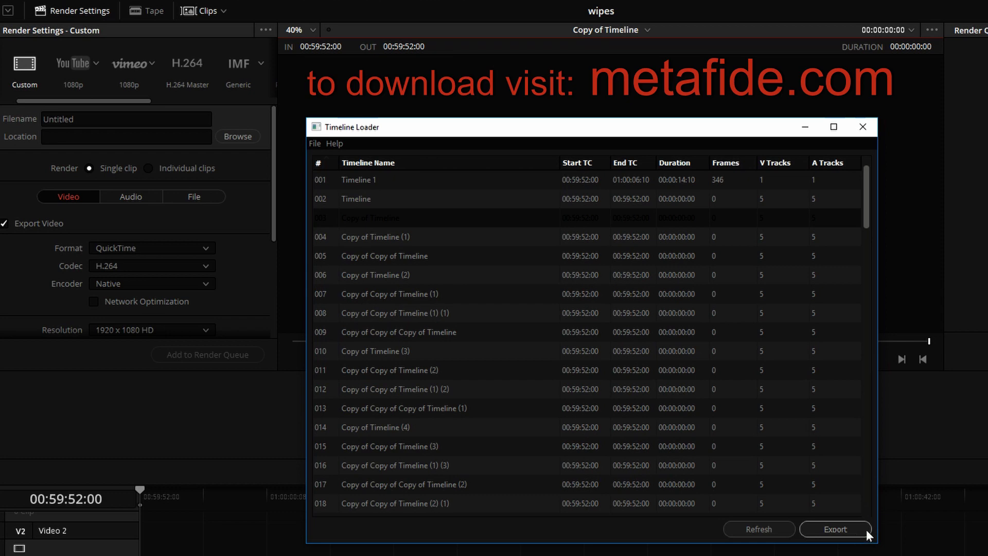